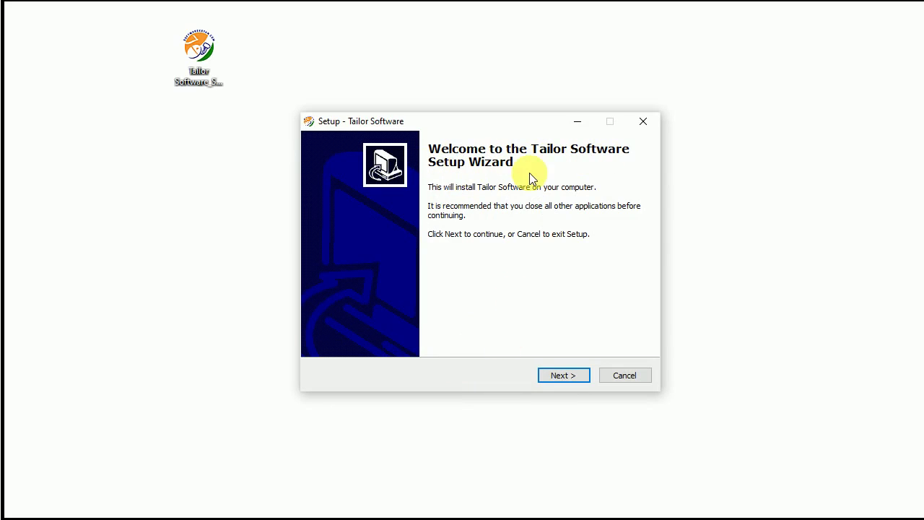
- Install Tailor Software to D:\Tailor Software with the default Start Menu folder and both shortcuts
{"action": "left_click", "coordinate": [563, 375]}
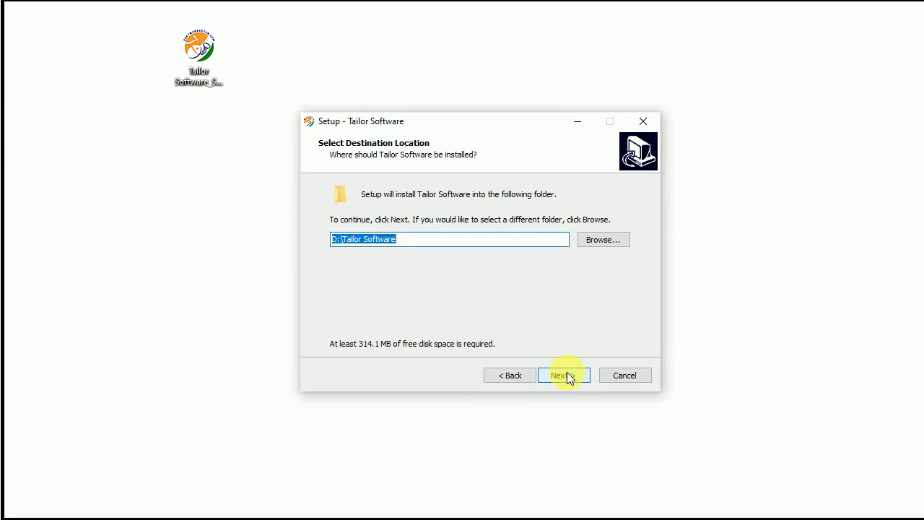
{"action": "double_click", "coordinate": [336, 241]}
{"action": "left_click_drag", "start_coordinate": [412, 243], "coordinate": [321, 243]}
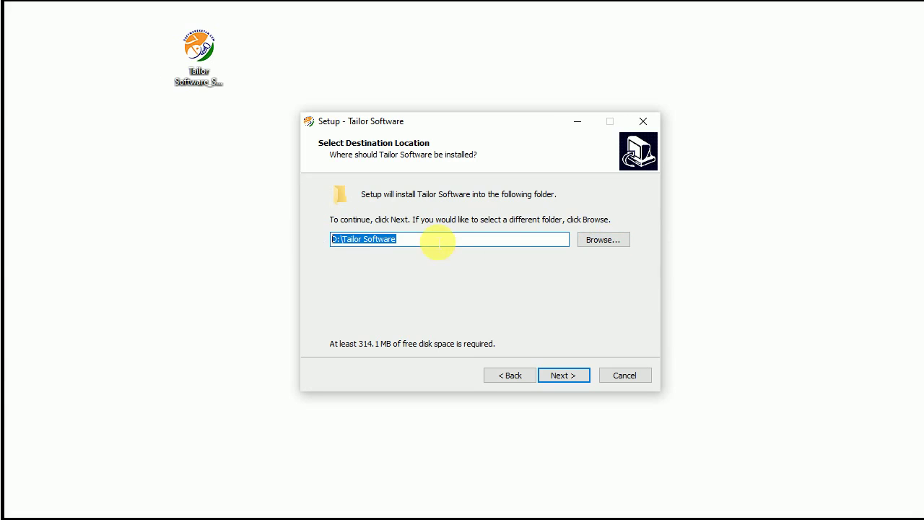
{"action": "left_click_drag", "start_coordinate": [436, 241], "coordinate": [275, 236]}
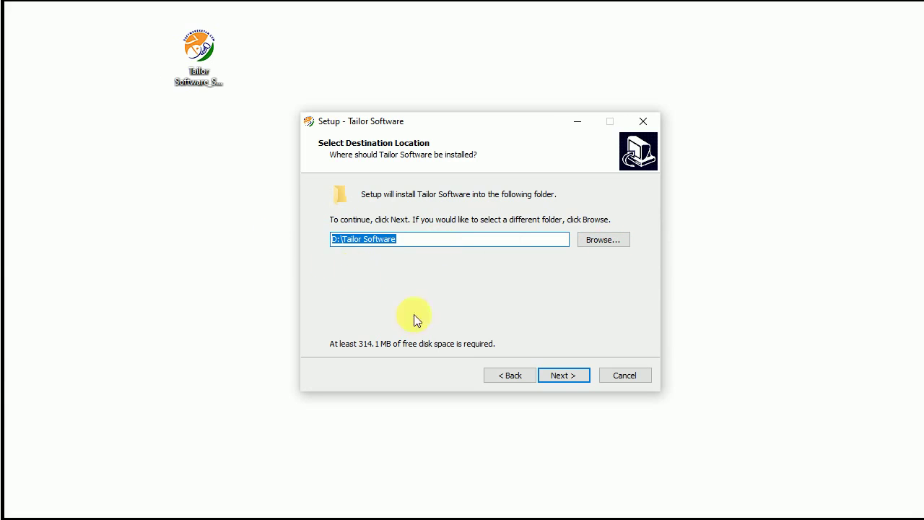
{"action": "left_click", "coordinate": [564, 376]}
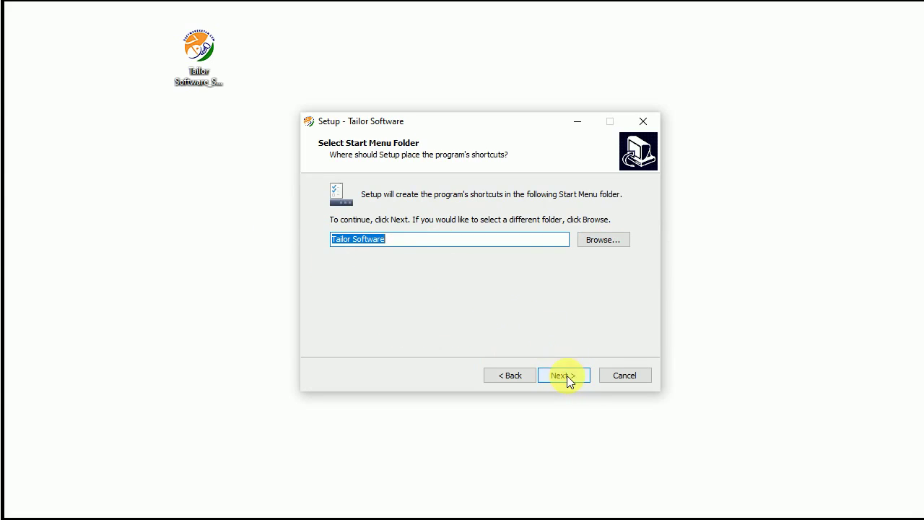
{"action": "left_click", "coordinate": [567, 377]}
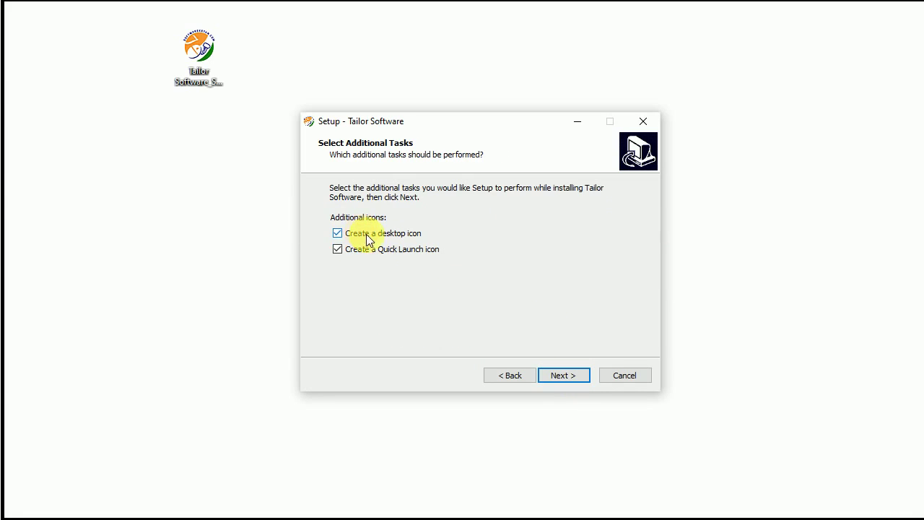
{"action": "left_click", "coordinate": [567, 376]}
{"action": "left_click", "coordinate": [567, 375]}
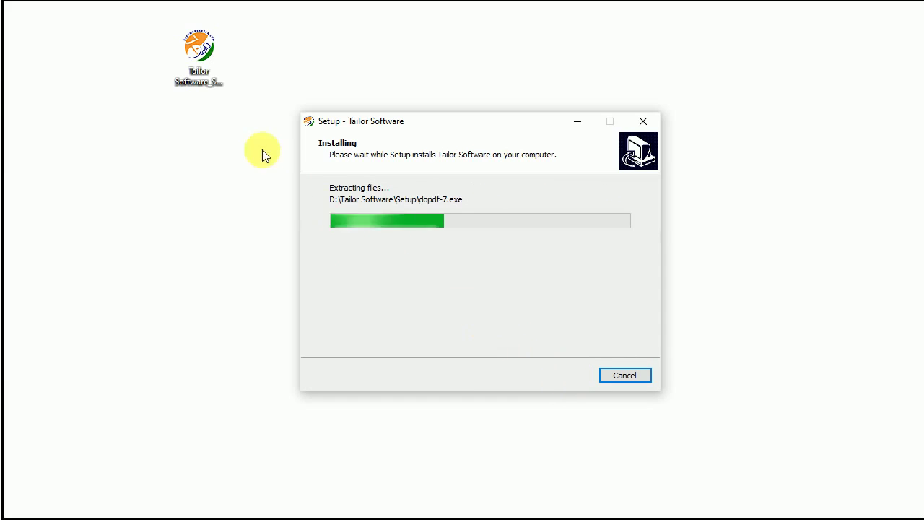
- Finish setup with Launch Tailor Software unchecked, leaving the new desktop shortcut
{"action": "left_click_drag", "start_coordinate": [200, 48], "coordinate": [854, 34]}
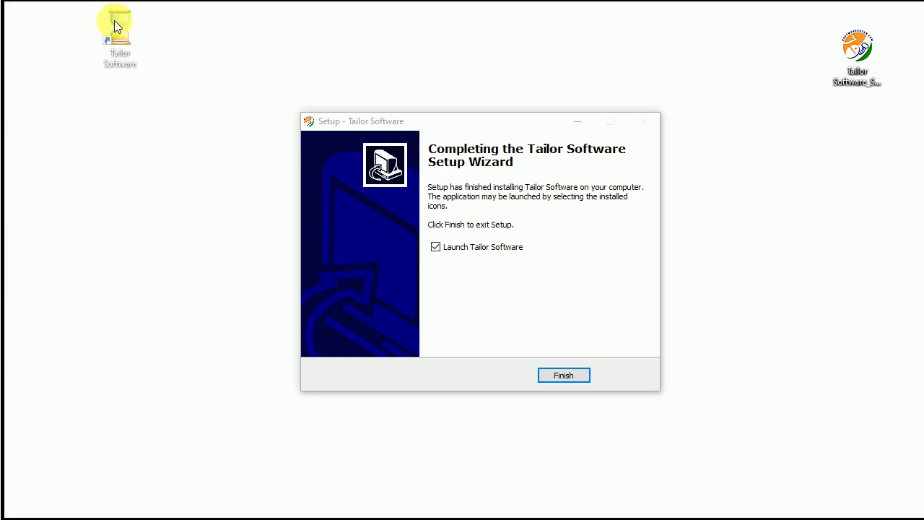
{"action": "left_click", "coordinate": [137, 58]}
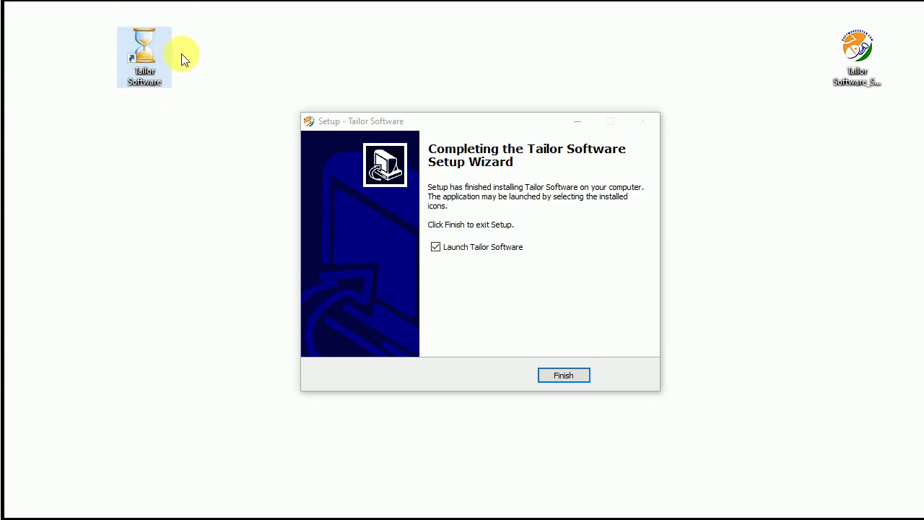
{"action": "left_click", "coordinate": [438, 248]}
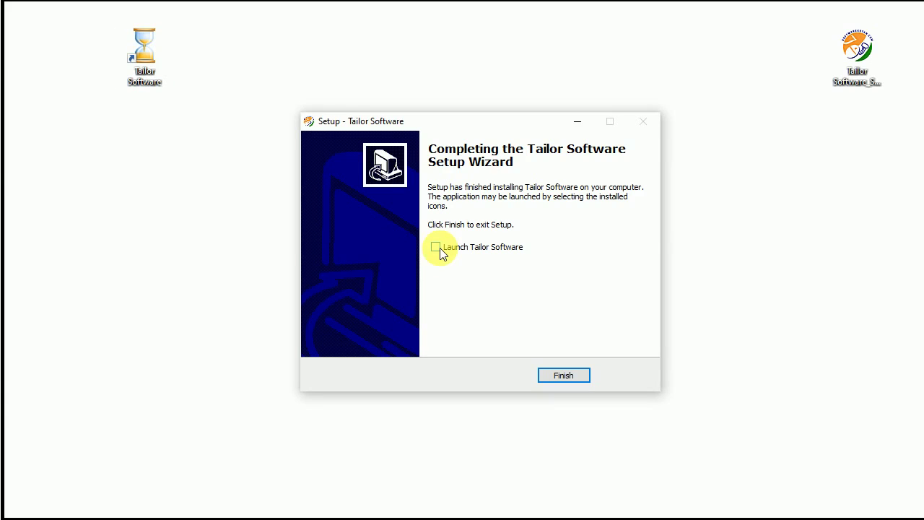
{"action": "left_click", "coordinate": [562, 376]}
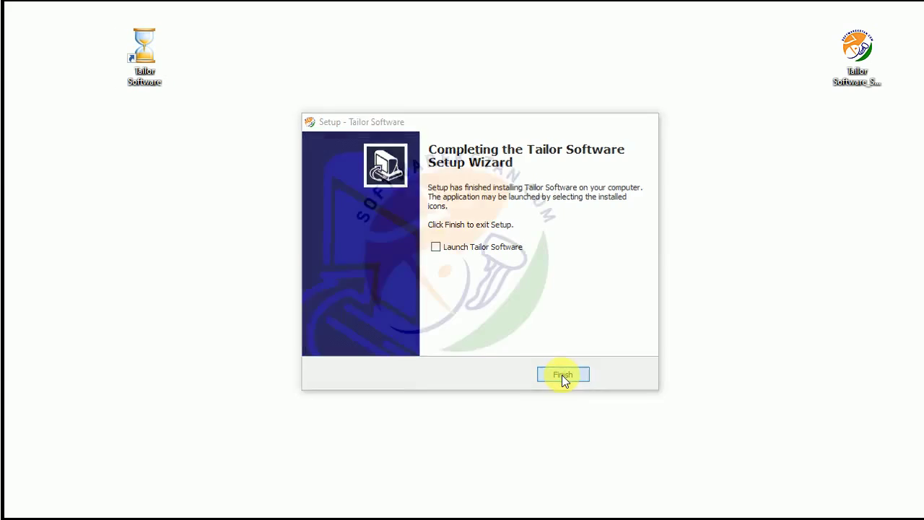
- Open the Tailor Software install folder from its shortcut and enter the Setup folder
{"action": "left_click_drag", "start_coordinate": [142, 44], "coordinate": [149, 87]}
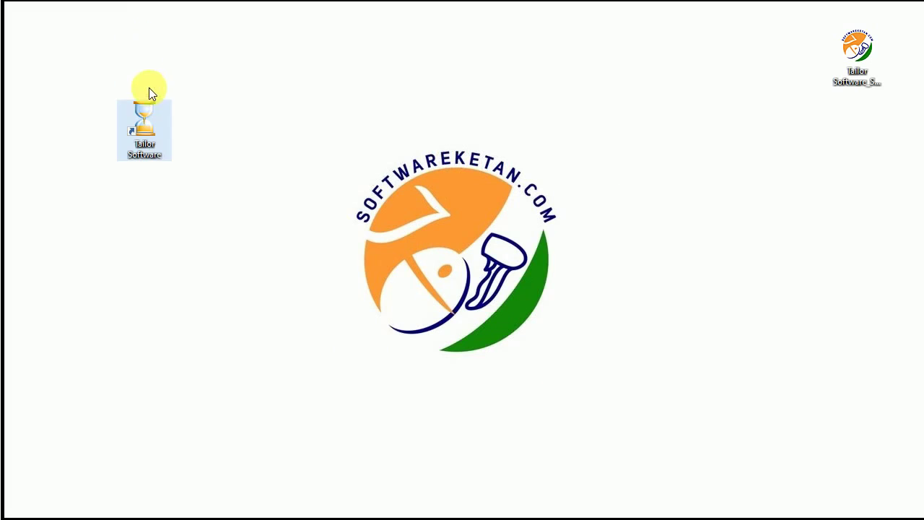
{"action": "right_click", "coordinate": [150, 105]}
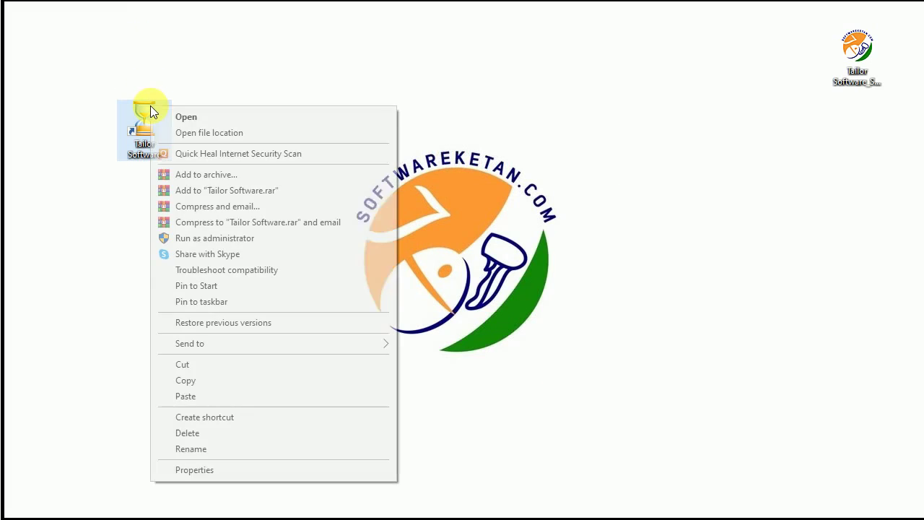
{"action": "left_click", "coordinate": [208, 131]}
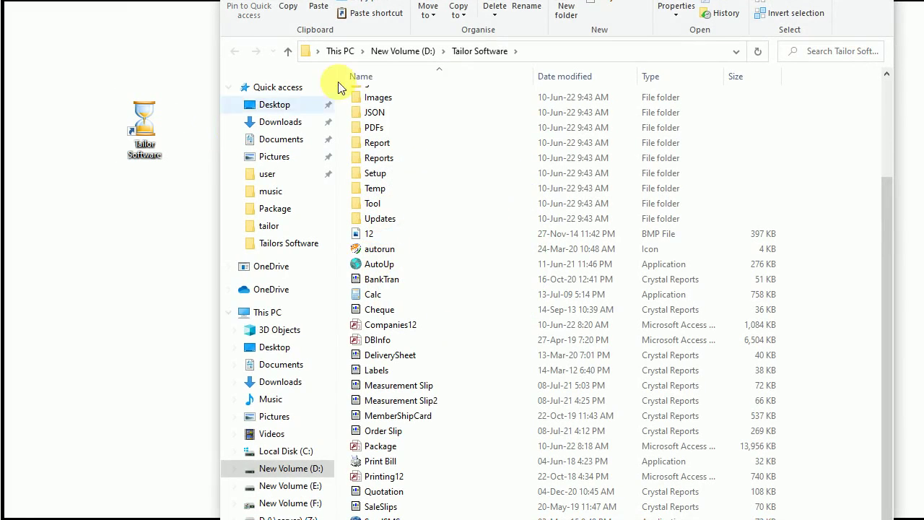
{"action": "scroll", "coordinate": [432, 90], "scroll_direction": "down", "scroll_amount": 1}
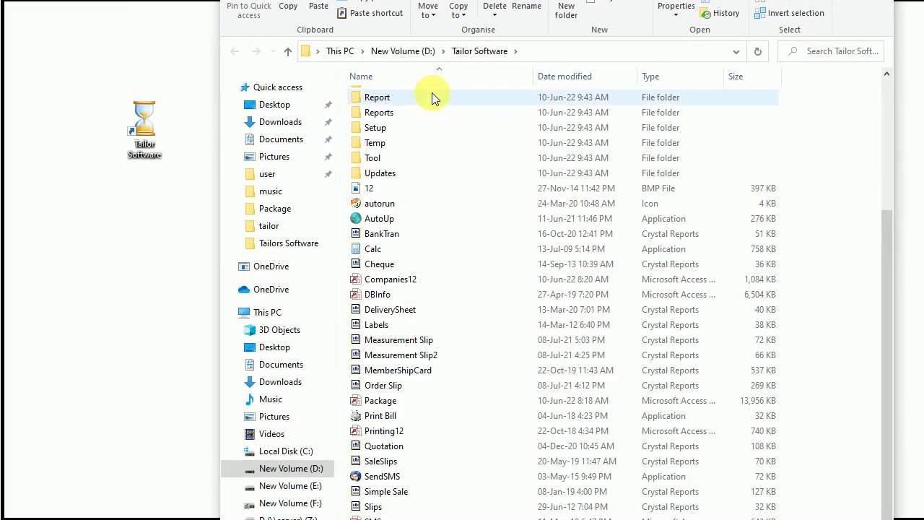
{"action": "scroll", "coordinate": [422, 208], "scroll_direction": "up", "scroll_amount": 4}
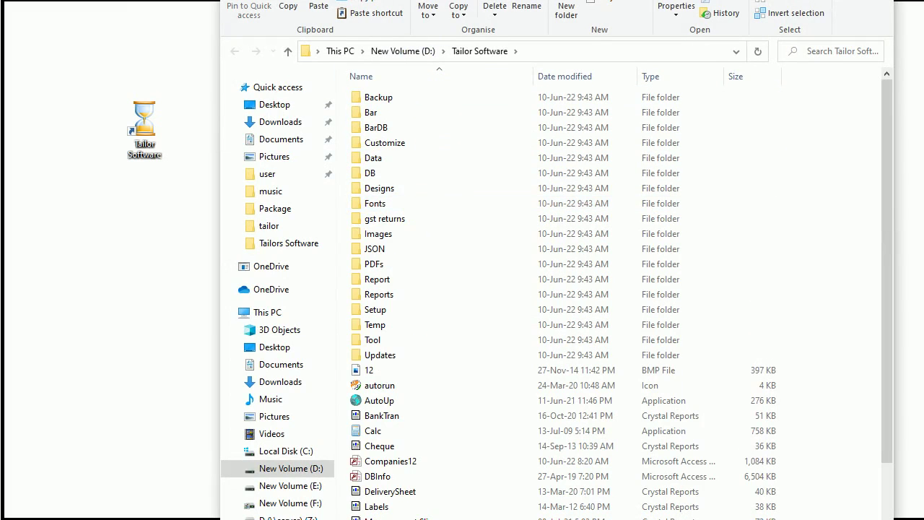
{"action": "left_click_drag", "start_coordinate": [538, 1], "coordinate": [517, 31]}
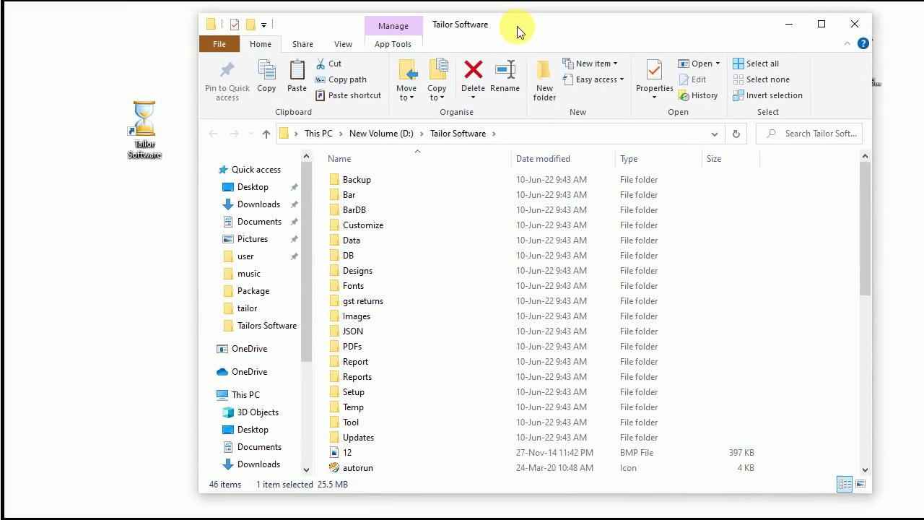
{"action": "left_click", "coordinate": [343, 396]}
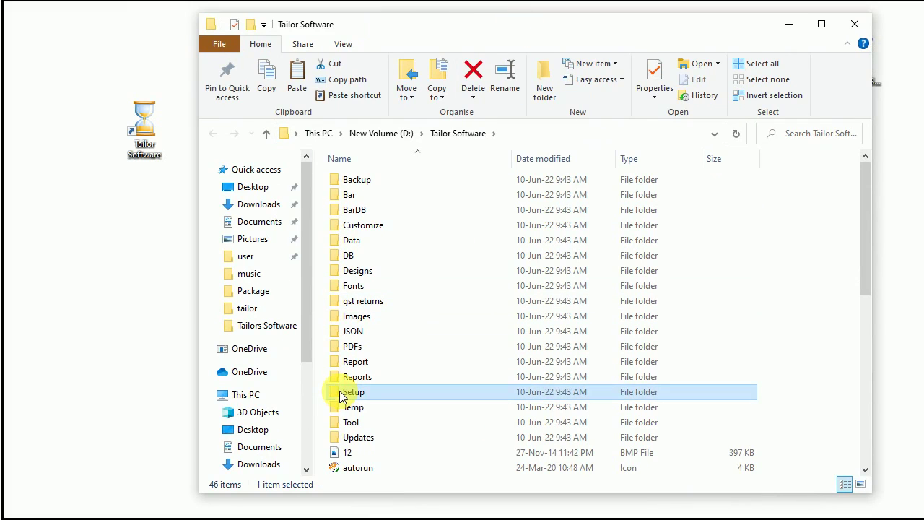
{"action": "double_click", "coordinate": [340, 396]}
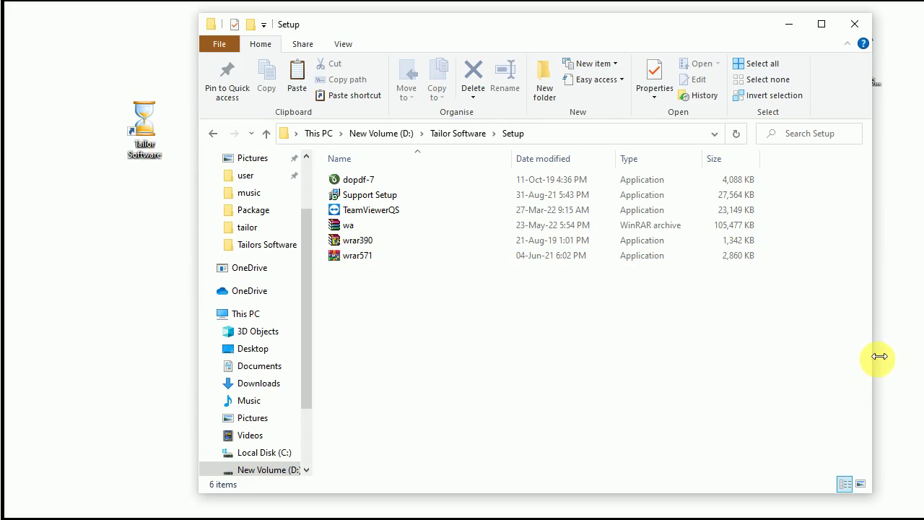
- Resize and move the Explorer window, then return to the Tailor Software folder on New Volume (D:)
{"action": "left_click_drag", "start_coordinate": [879, 356], "coordinate": [728, 354]}
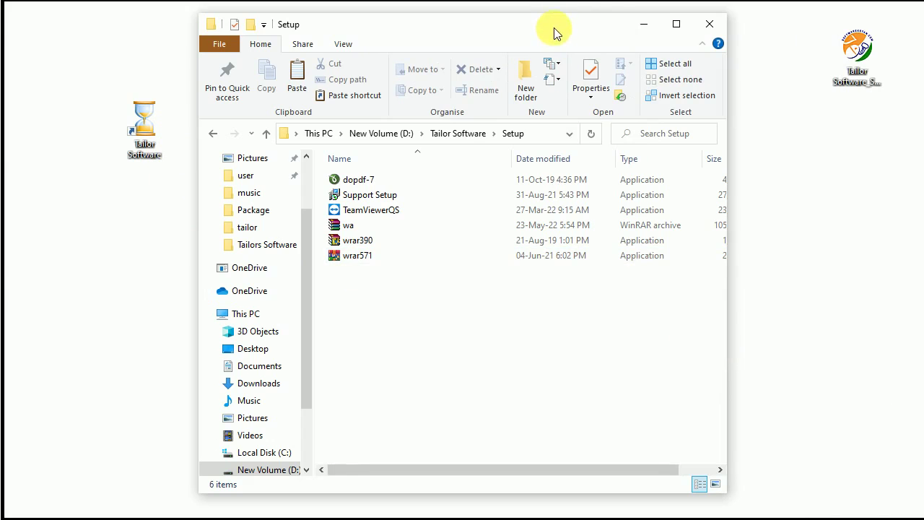
{"action": "left_click_drag", "start_coordinate": [553, 28], "coordinate": [734, 39]}
{"action": "left_click", "coordinate": [646, 144]}
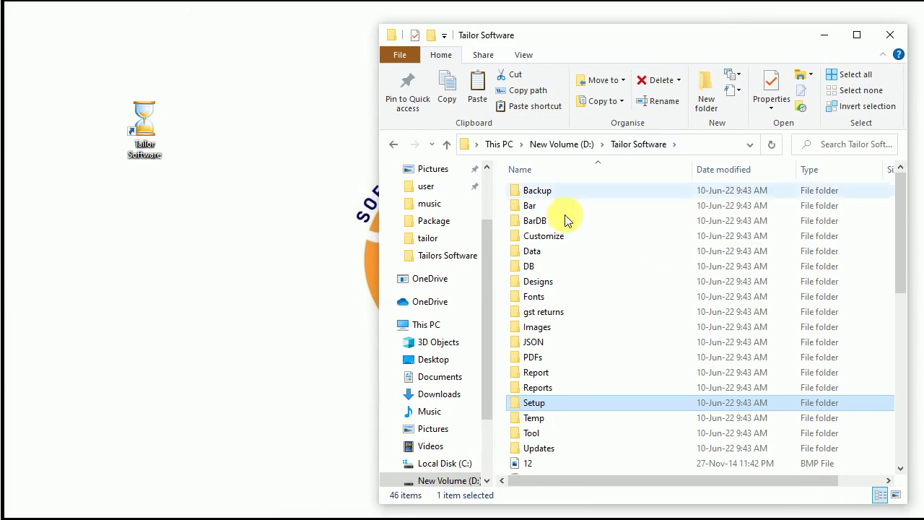
{"action": "left_click", "coordinate": [546, 146]}
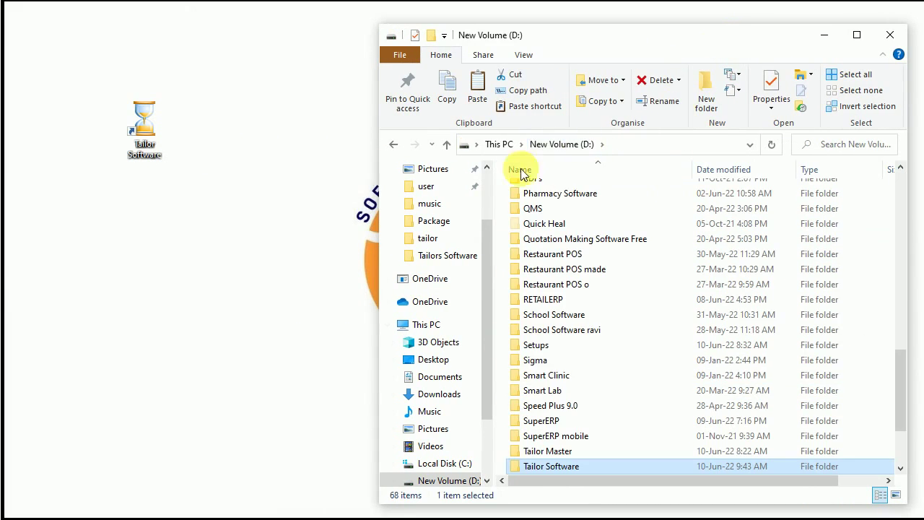
{"action": "right_click", "coordinate": [143, 135]}
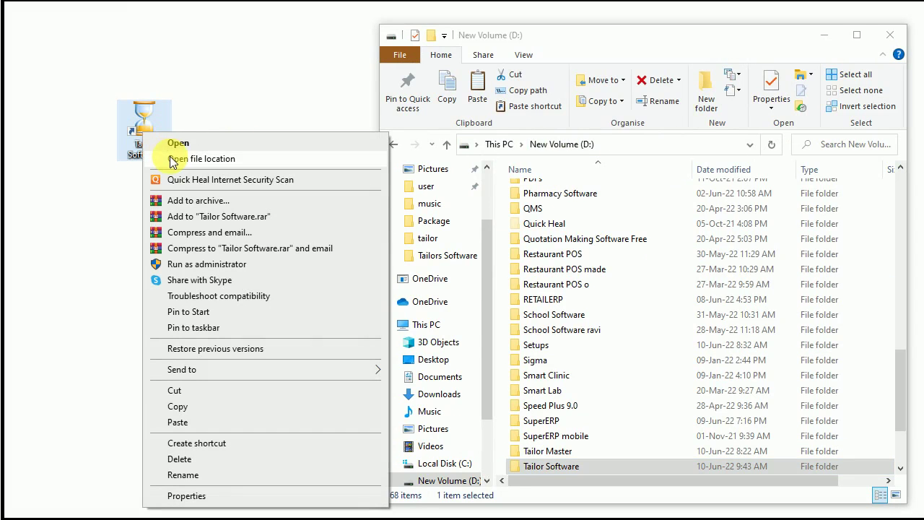
{"action": "left_click", "coordinate": [275, 91]}
{"action": "left_click", "coordinate": [513, 471]}
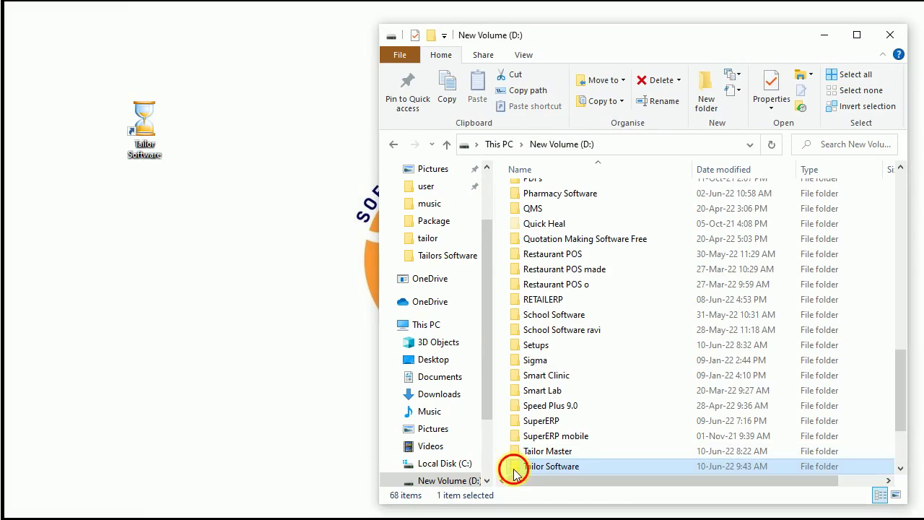
{"action": "double_click", "coordinate": [514, 471]}
- Go into the Setup folder and run the Support Setup installer
{"action": "scroll", "coordinate": [532, 408], "scroll_direction": "down", "scroll_amount": 2}
{"action": "left_click", "coordinate": [521, 318]}
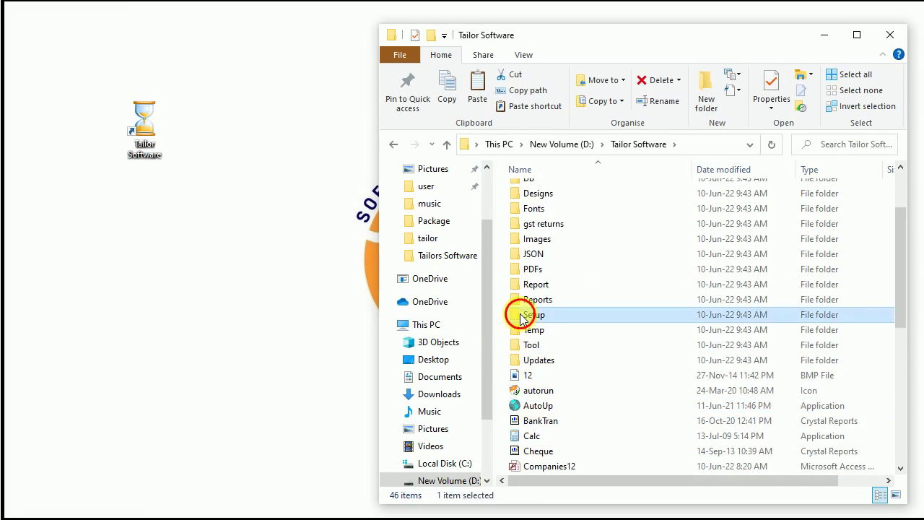
{"action": "double_click", "coordinate": [520, 317]}
{"action": "left_click", "coordinate": [520, 206]}
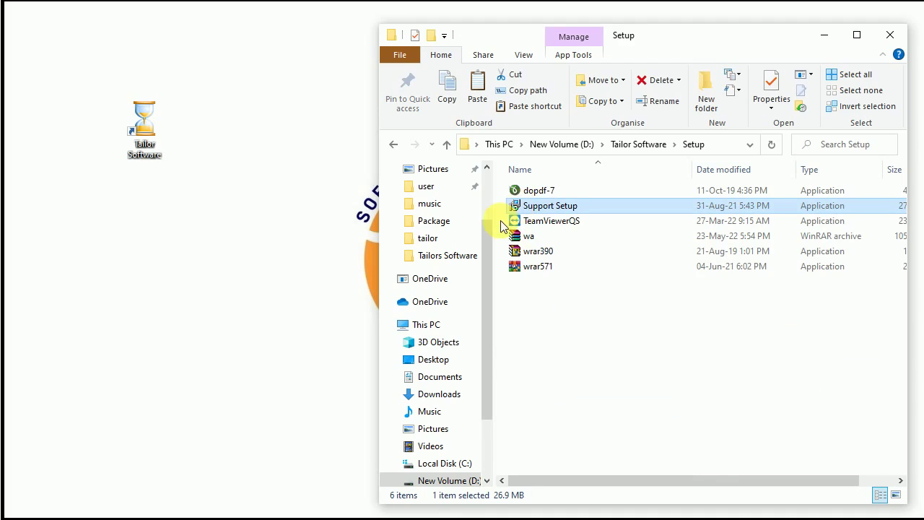
{"action": "left_click", "coordinate": [514, 224]}
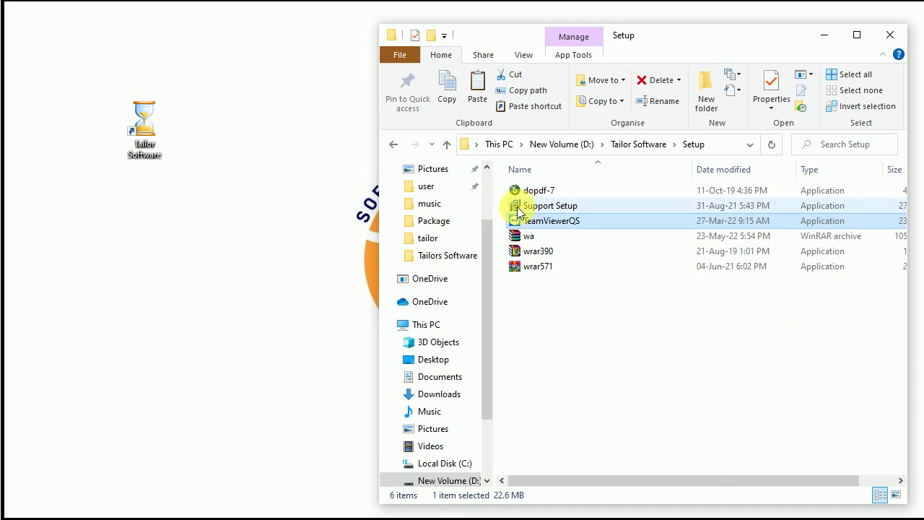
{"action": "double_click", "coordinate": [517, 206]}
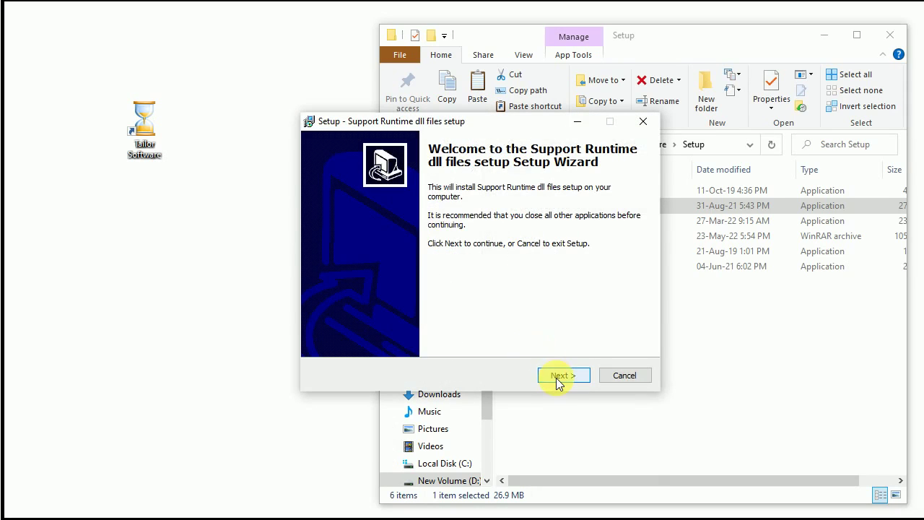
- Install the Support Runtime dll files and close the wizard with Finish
{"action": "left_click", "coordinate": [558, 376]}
{"action": "left_click", "coordinate": [556, 375]}
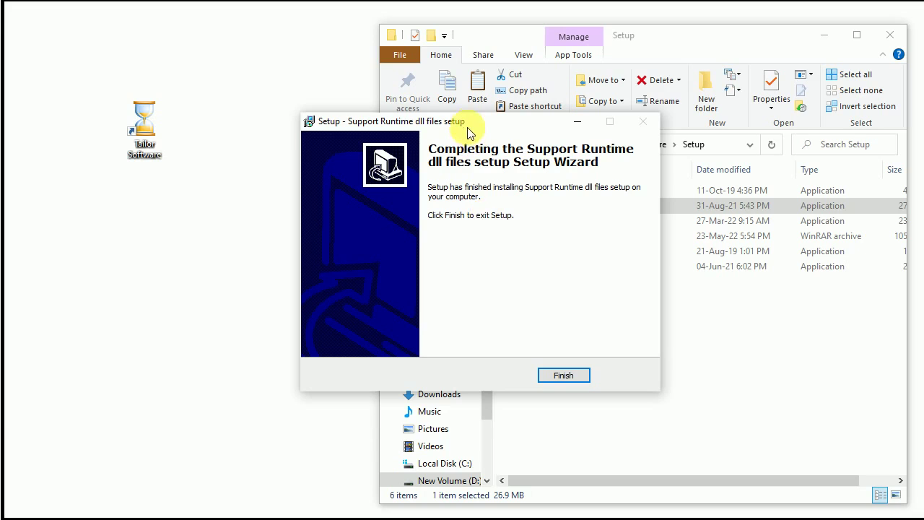
{"action": "left_click_drag", "start_coordinate": [461, 122], "coordinate": [507, 163]}
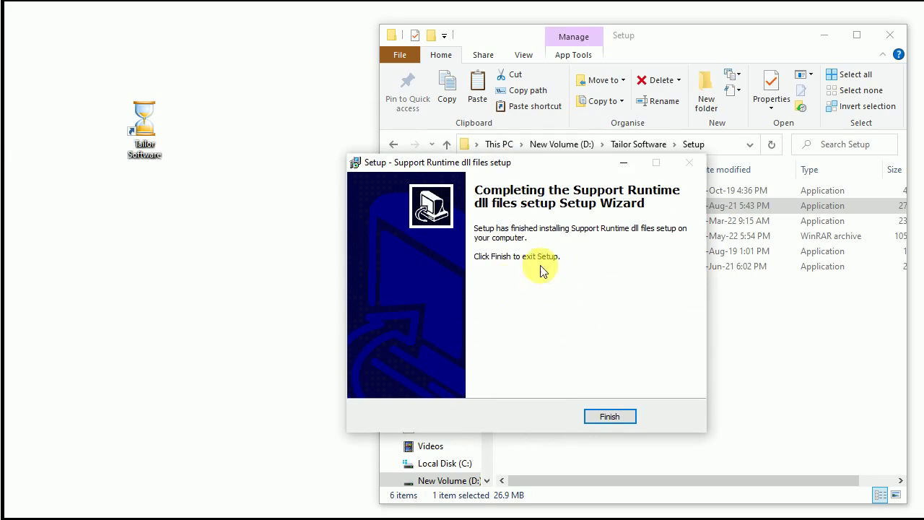
{"action": "left_click", "coordinate": [612, 422]}
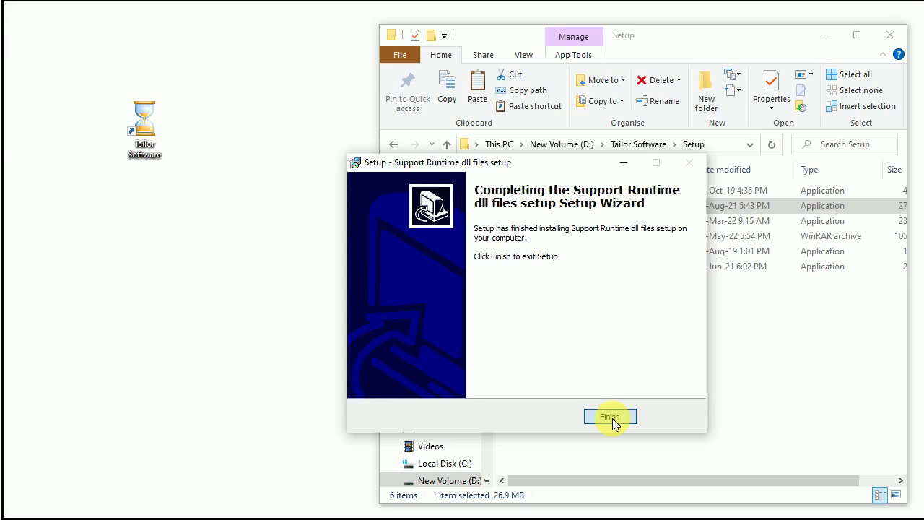
- Close the Setup folder window and delete the Tailor Software_Setup icon from the desktop
{"action": "left_click", "coordinate": [887, 40]}
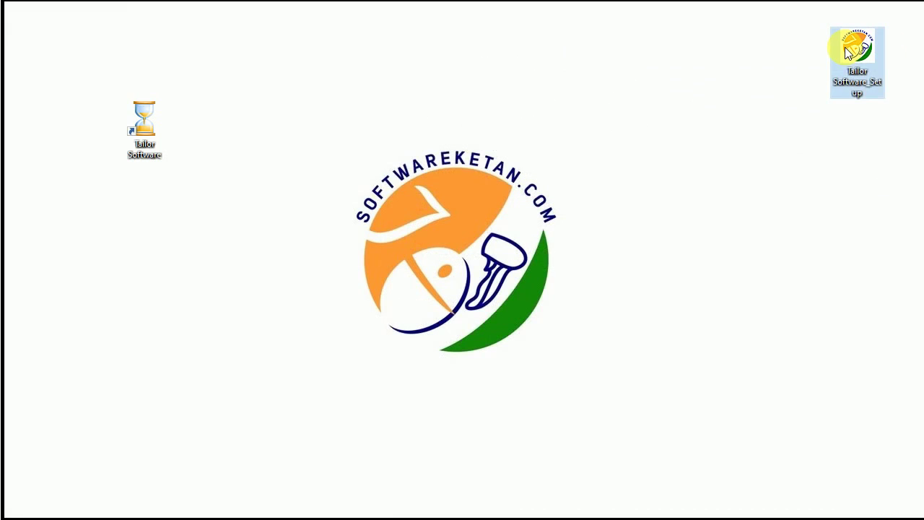
{"action": "right_click", "coordinate": [841, 55]}
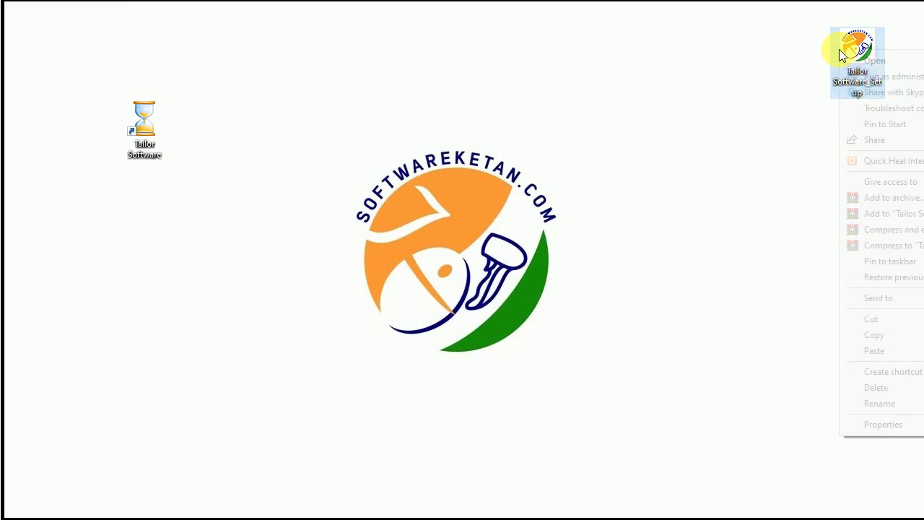
{"action": "left_click", "coordinate": [863, 388]}
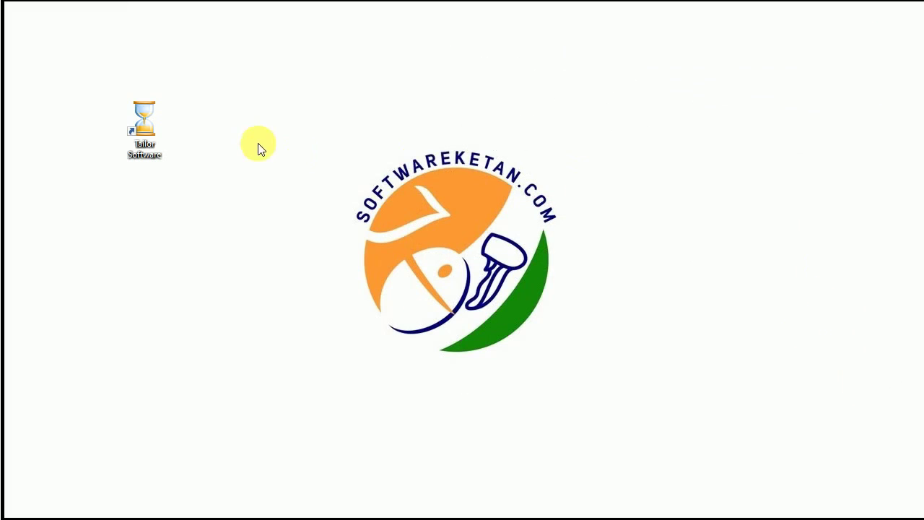
{"action": "left_click_drag", "start_coordinate": [140, 117], "coordinate": [797, 43]}
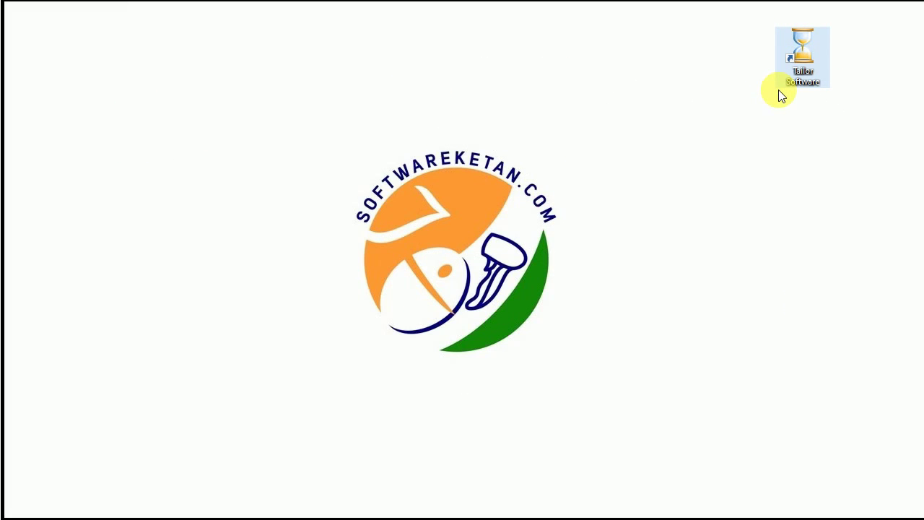
{"action": "left_click_drag", "start_coordinate": [802, 66], "coordinate": [144, 137]}
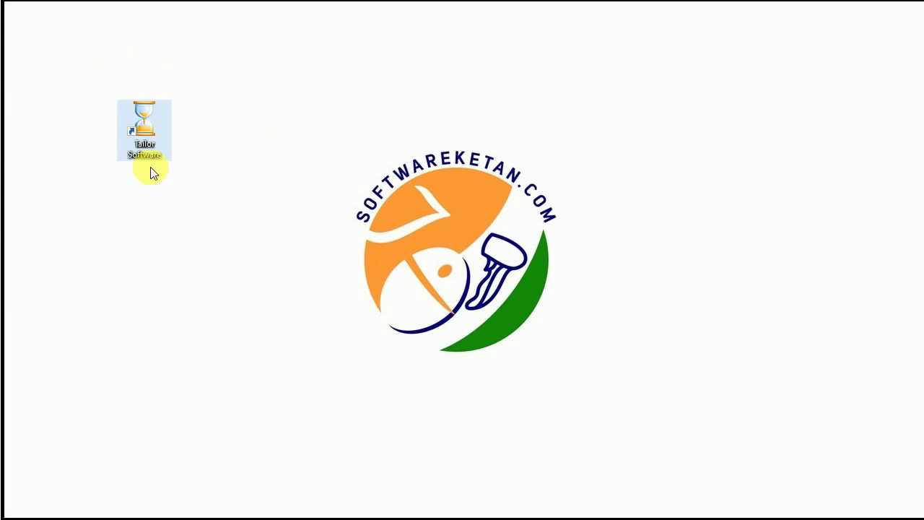
- Launch Tailor Software from the desktop shortcut to reach the empty Select Company window
{"action": "double_click", "coordinate": [143, 114]}
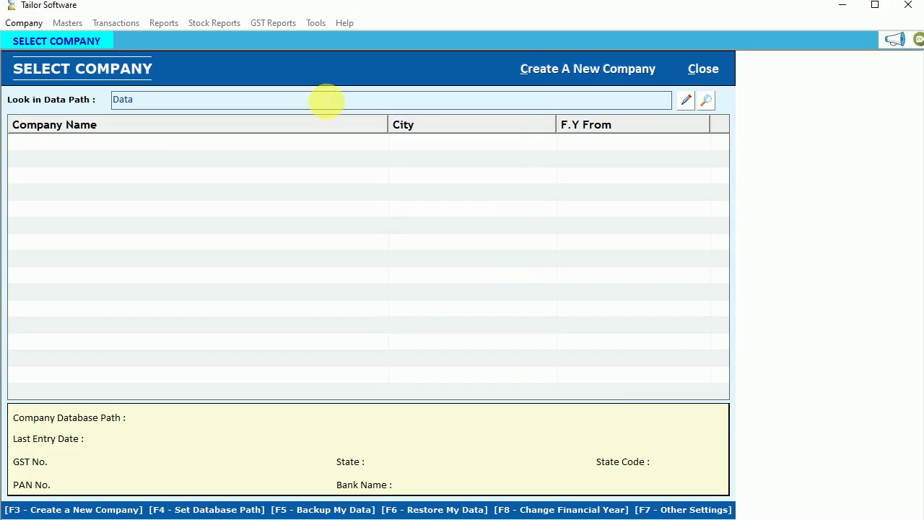
{"action": "left_click", "coordinate": [143, 105]}
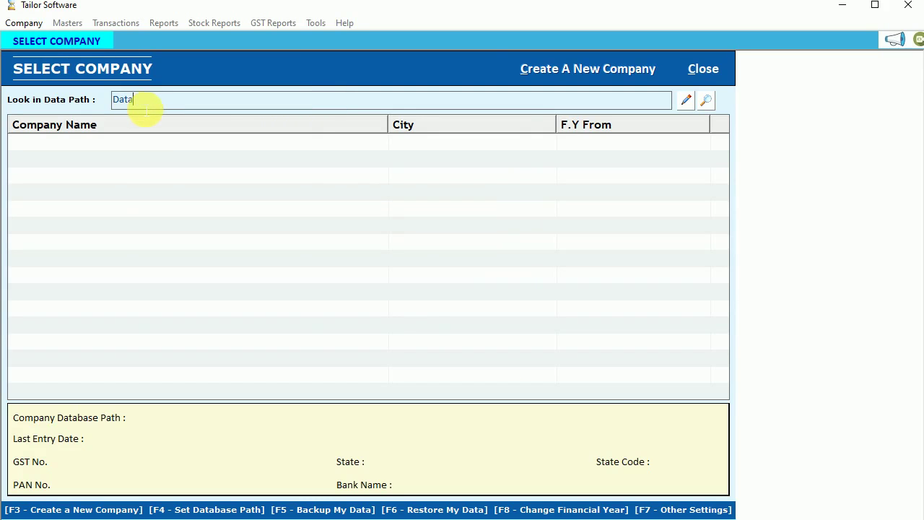
- Create company Manan Couture in Vadodara, Gujarat, entering the mobile number and authorised partner code
{"action": "left_click", "coordinate": [563, 69]}
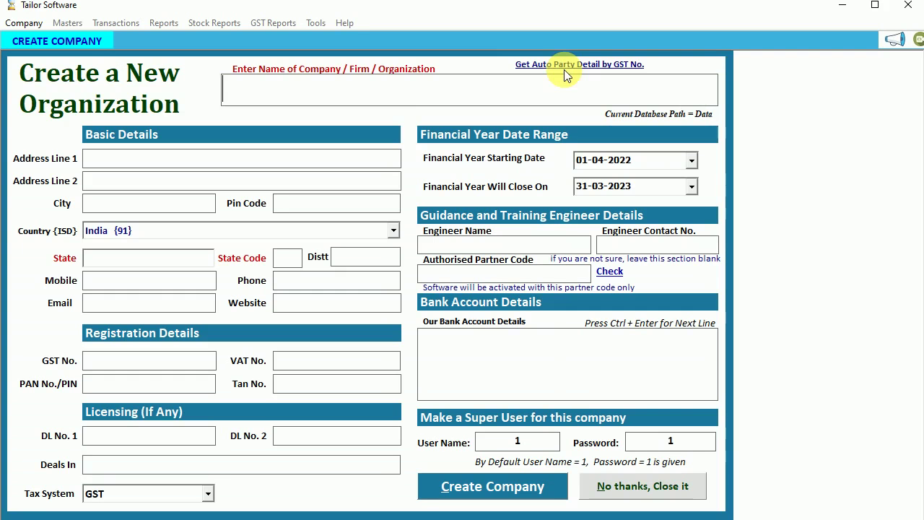
{"action": "type", "text": "Ma"}
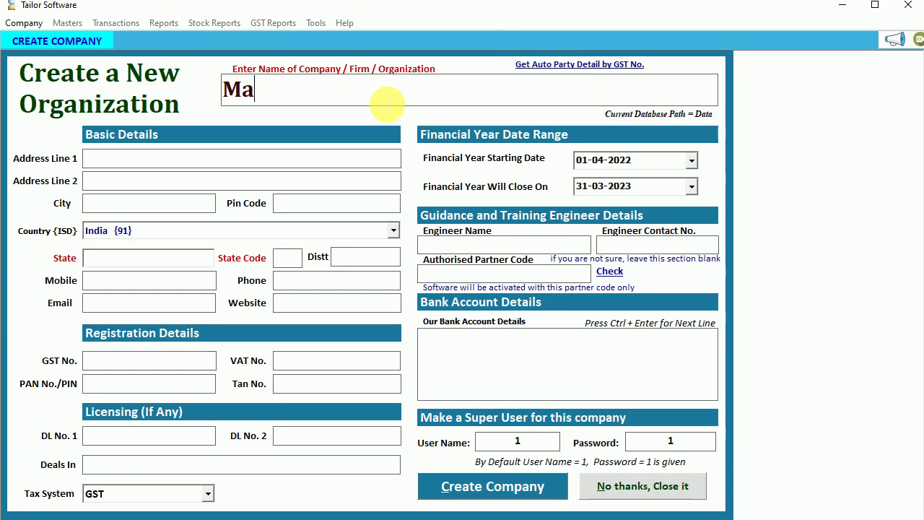
{"action": "type", "text": "nan Couture"}
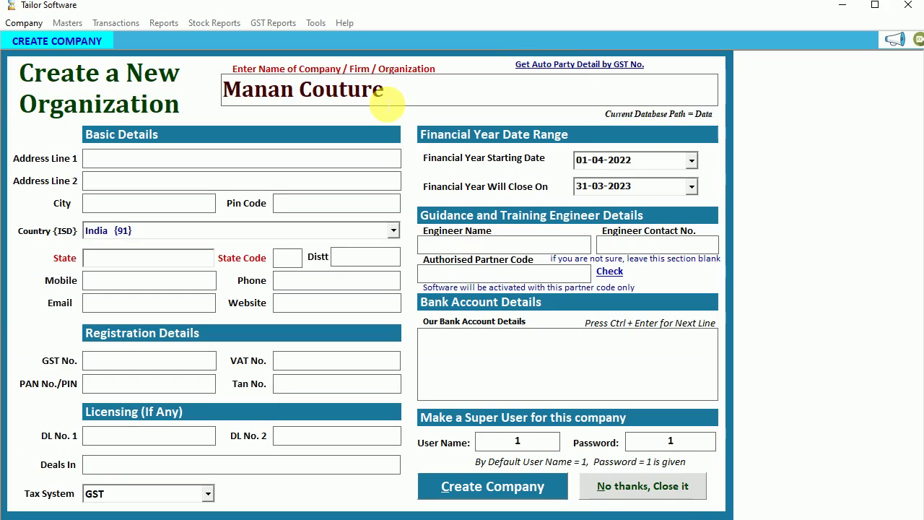
{"action": "key", "text": "Return"}
{"action": "type", "text": "Vadodara"}
{"action": "key", "text": "Return"}
{"action": "key", "text": "Return"}
{"action": "type", "text": "G"}
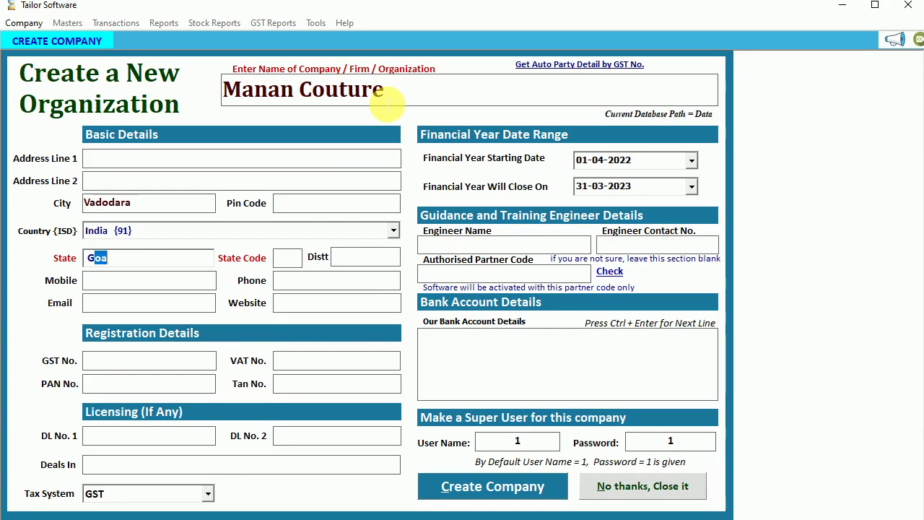
{"action": "type", "text": "u"}
{"action": "key", "text": "Return"}
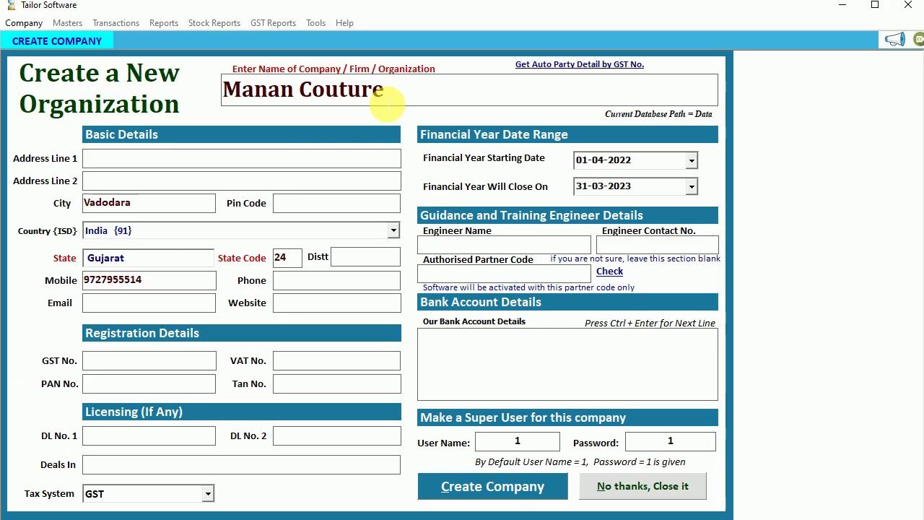
{"action": "left_click", "coordinate": [469, 276]}
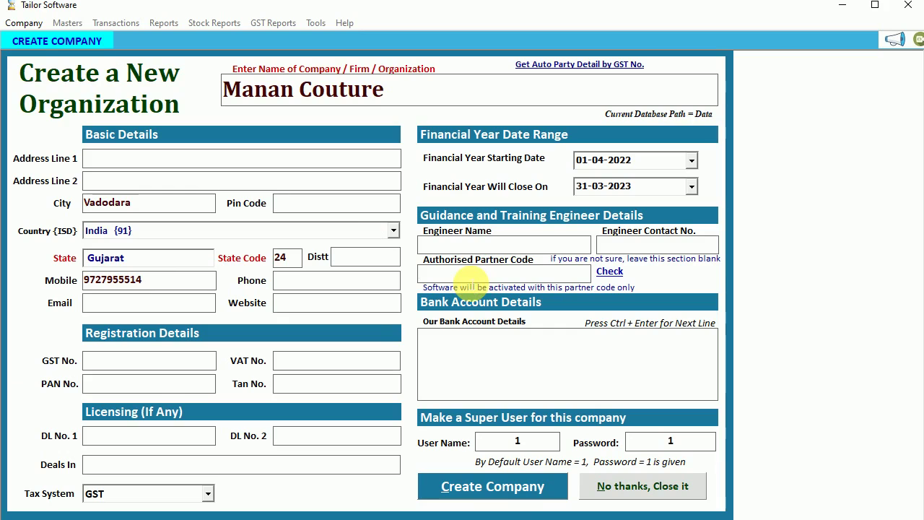
{"action": "type", "text": "k9727"}
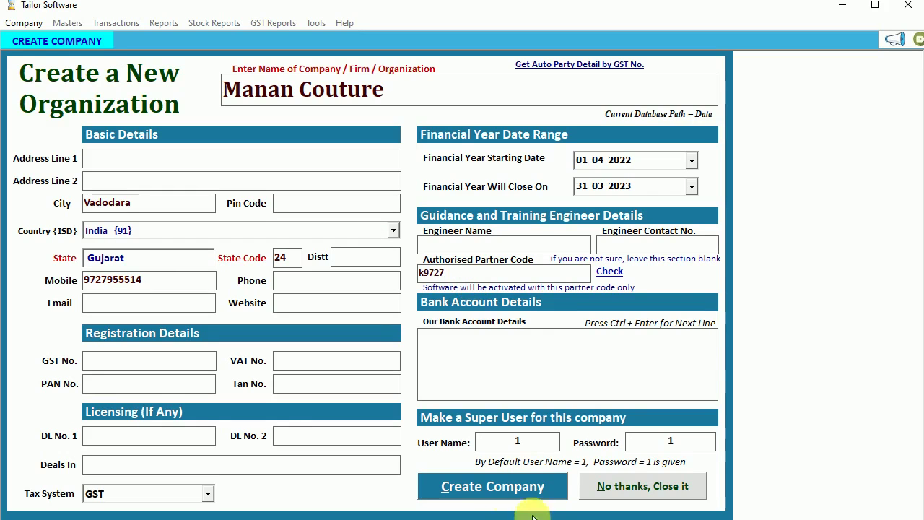
{"action": "left_click", "coordinate": [495, 487]}
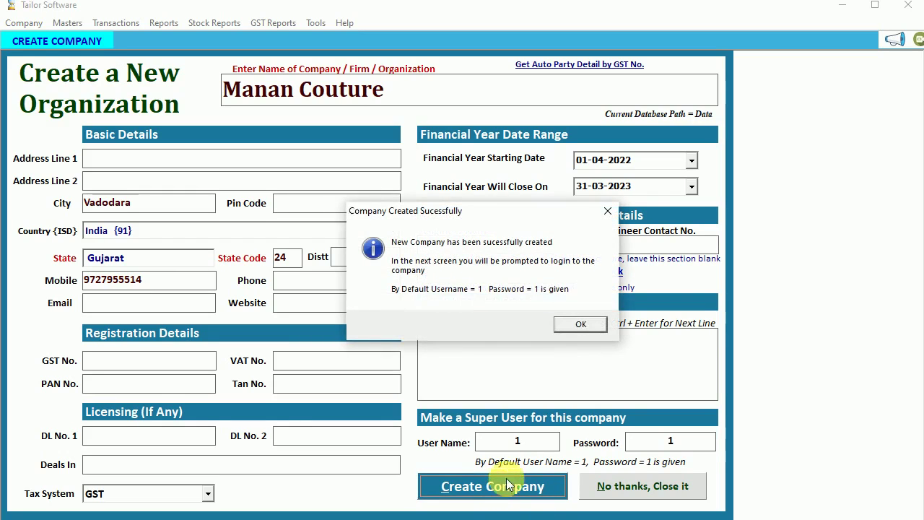
{"action": "left_click", "coordinate": [577, 327]}
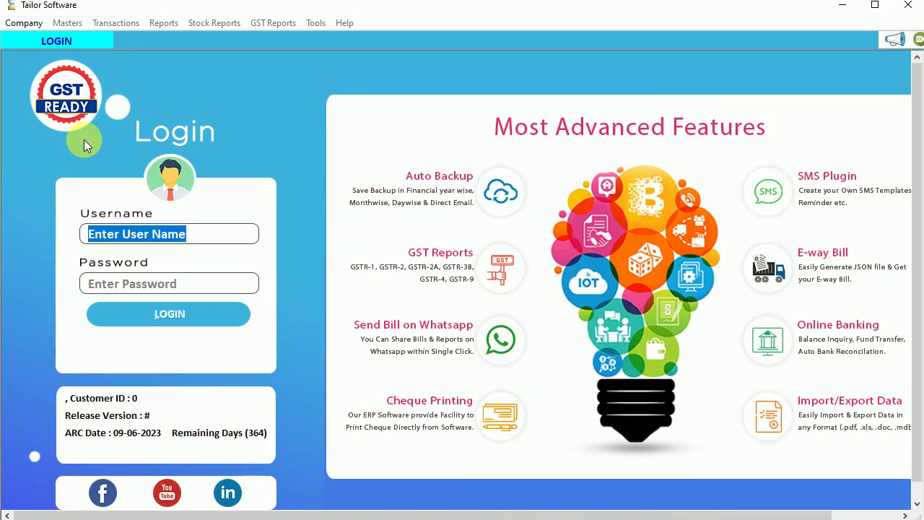
- Log in to Manan Couture with the default username and password
{"action": "type", "text": "1"}
{"action": "key", "text": "Tab"}
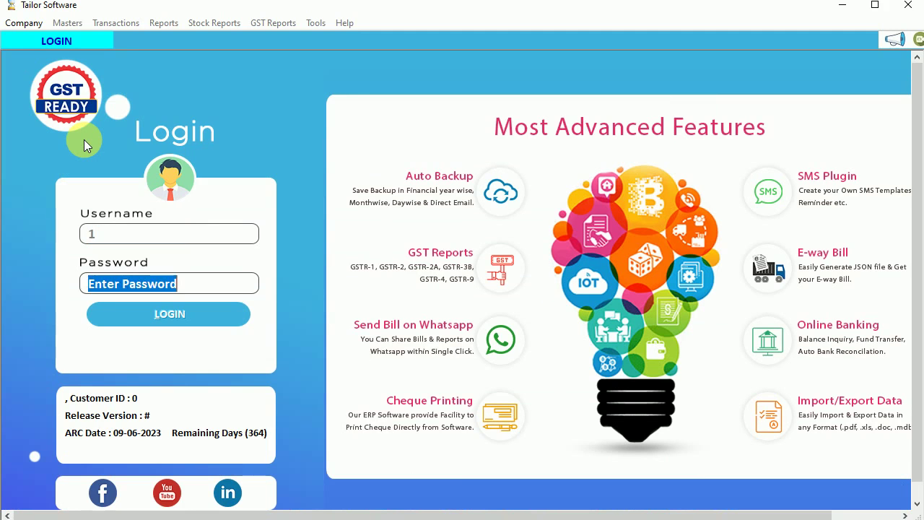
{"action": "type", "text": "1"}
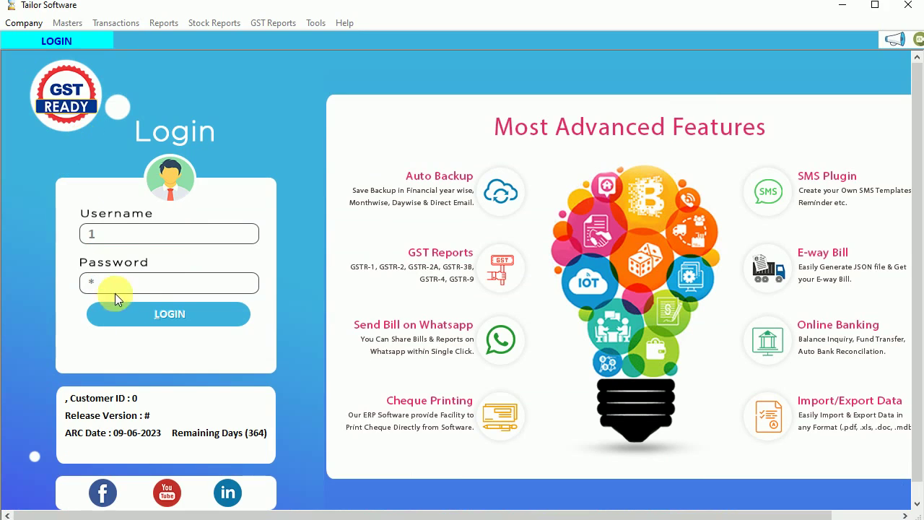
{"action": "left_click", "coordinate": [158, 315]}
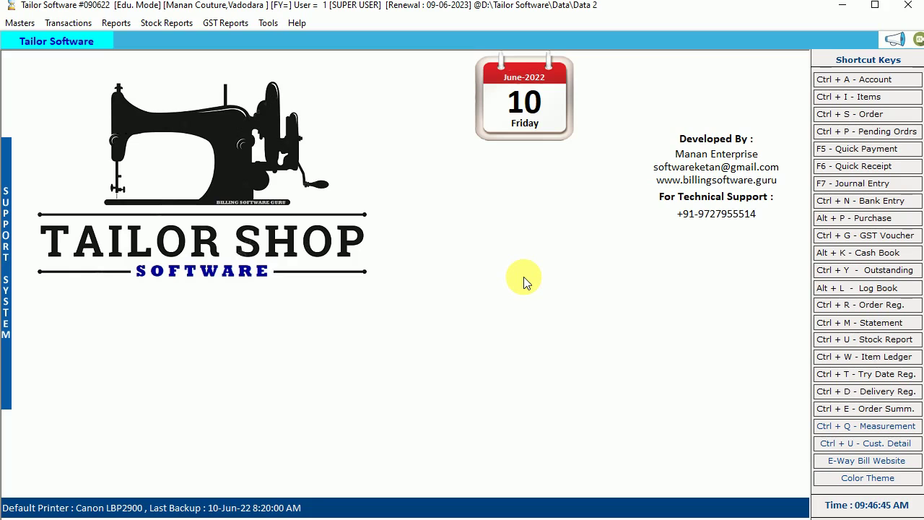
- Check the empty Items list and Order Book, then return to the home screen
{"action": "left_click", "coordinate": [850, 95]}
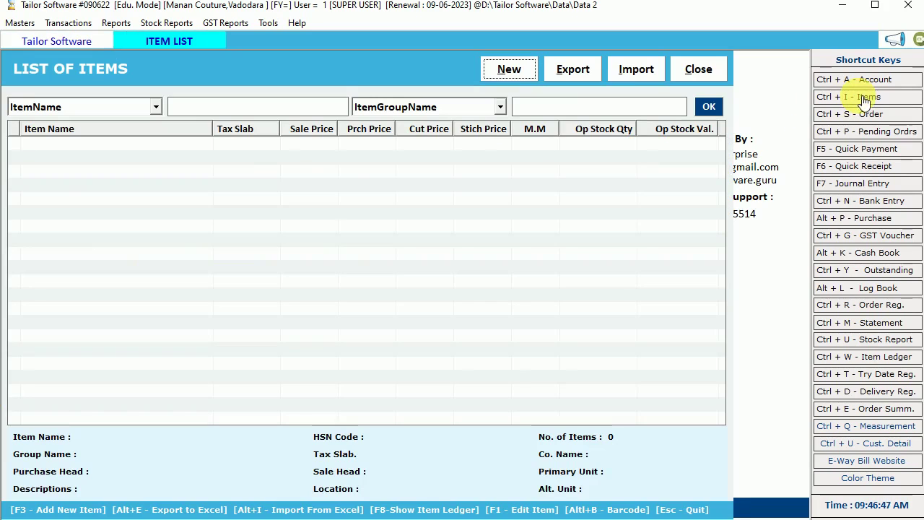
{"action": "left_click", "coordinate": [686, 69]}
{"action": "left_click", "coordinate": [829, 114]}
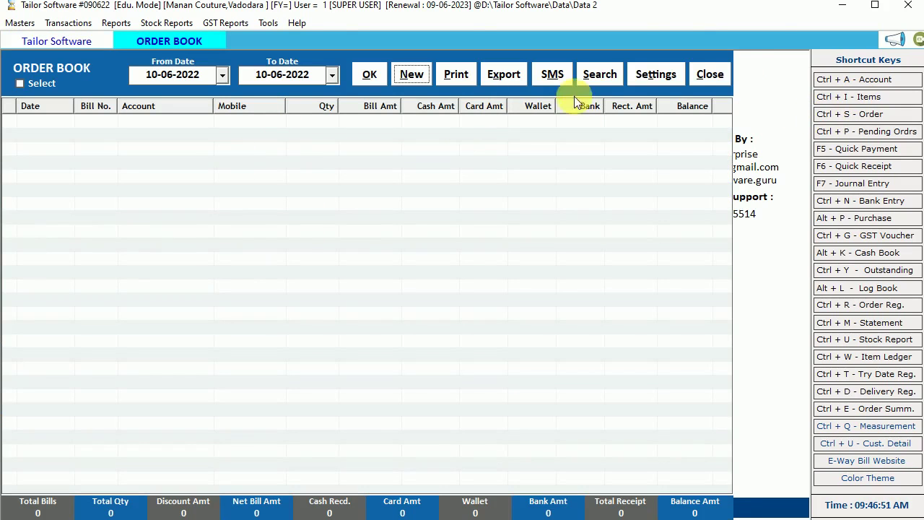
{"action": "left_click", "coordinate": [700, 79]}
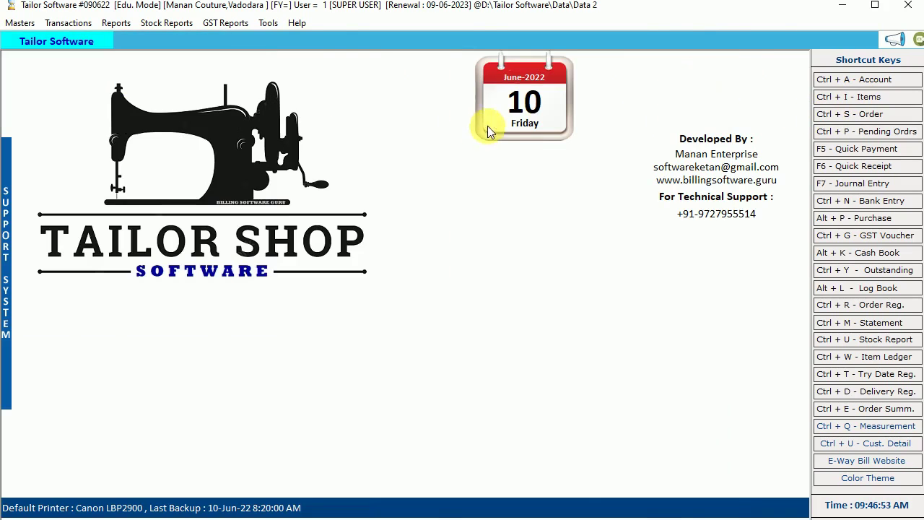
{"action": "left_click", "coordinate": [834, 99]}
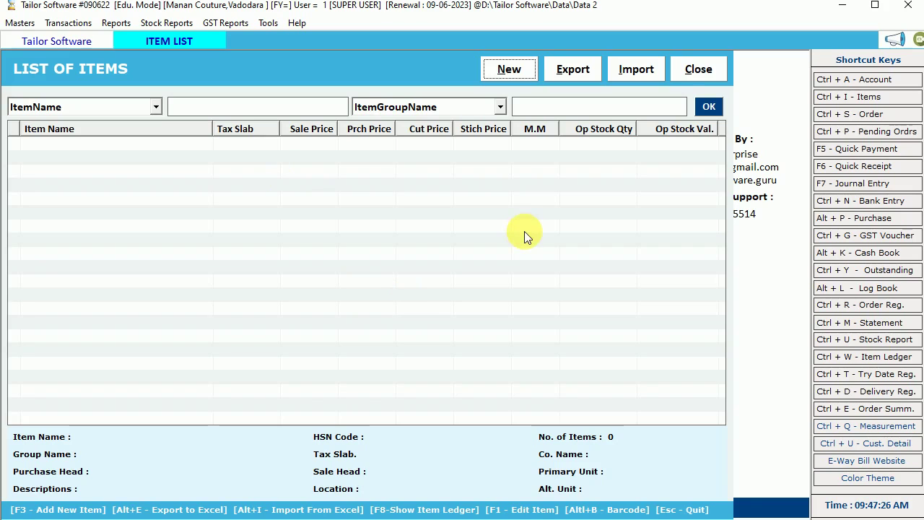
{"action": "left_click", "coordinate": [701, 70]}
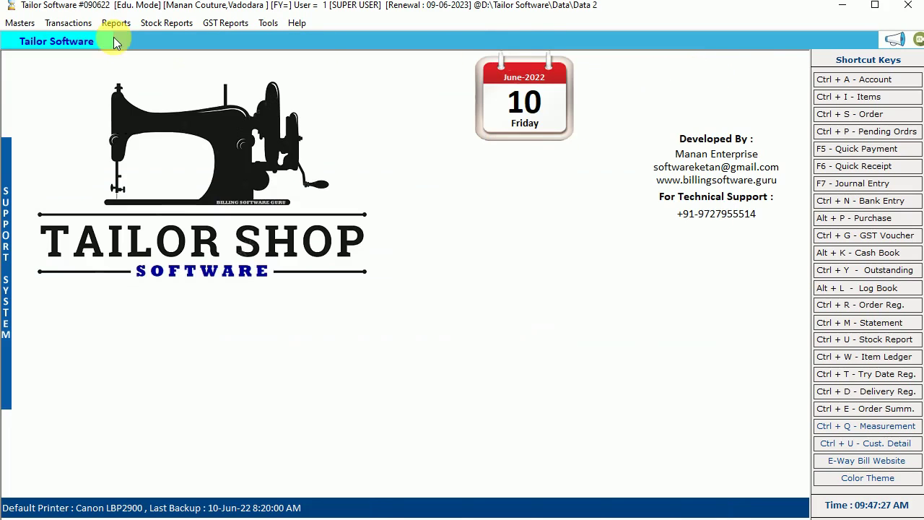
- Close Manan Couture with a data backup and acknowledge the backup saved message
{"action": "left_click", "coordinate": [29, 26]}
{"action": "left_click", "coordinate": [93, 261]}
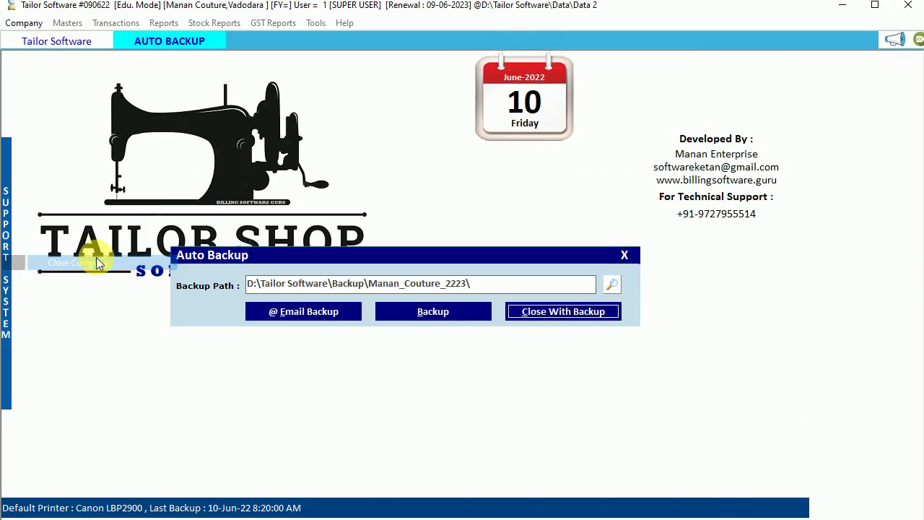
{"action": "left_click", "coordinate": [572, 316]}
{"action": "left_click", "coordinate": [534, 310]}
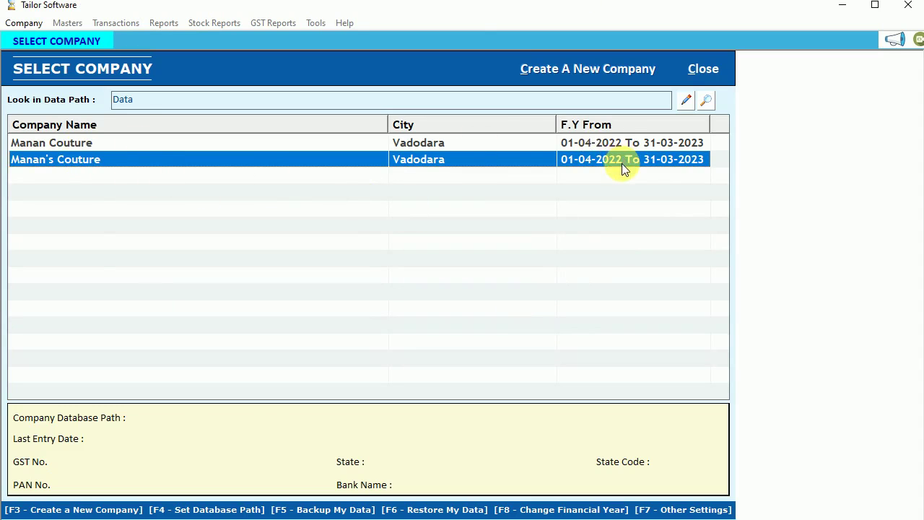
- Open the Manan's Couture company and log in with the default credentials
{"action": "left_click", "coordinate": [607, 146]}
{"action": "left_click", "coordinate": [592, 156]}
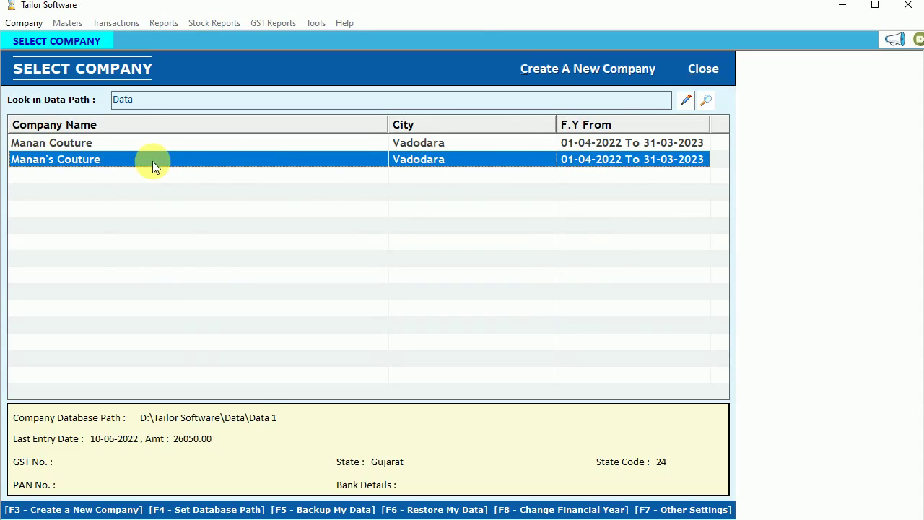
{"action": "double_click", "coordinate": [608, 159]}
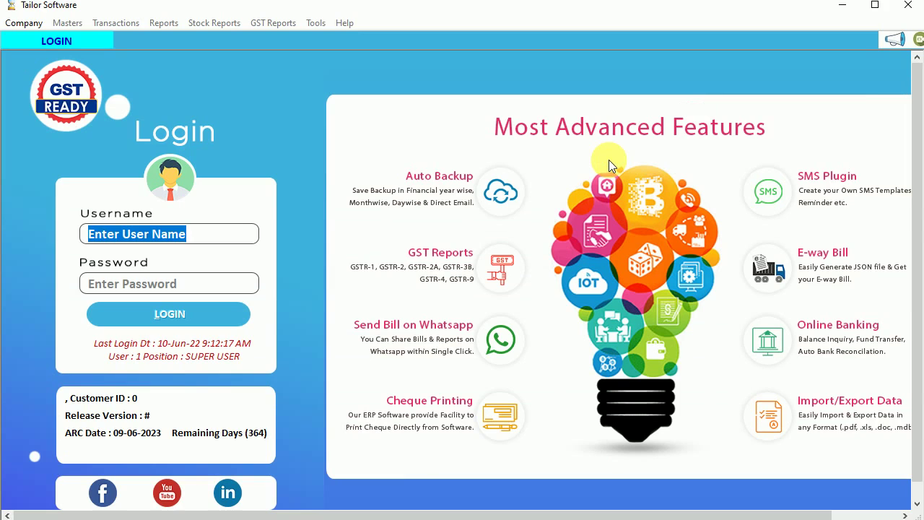
{"action": "type", "text": "1"}
{"action": "key", "text": "Tab"}
{"action": "type", "text": "1"}
{"action": "key", "text": "Return"}
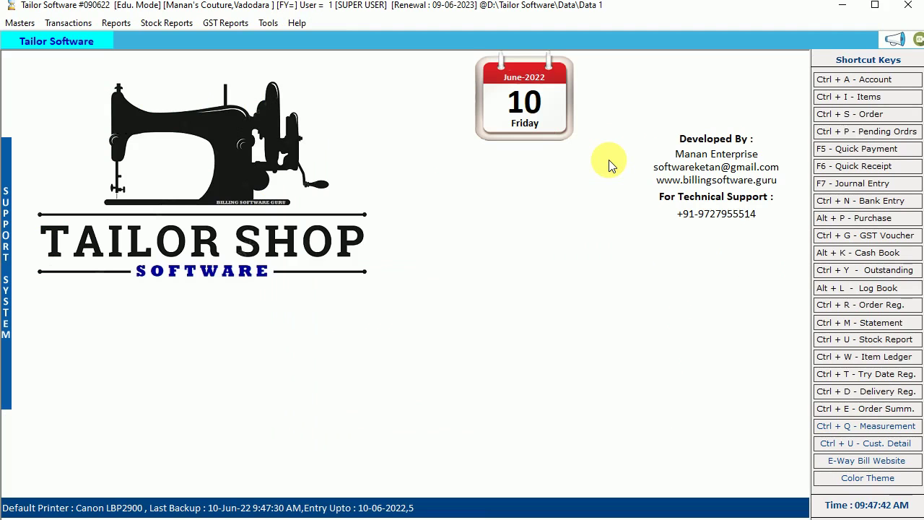
- Open the item list and view the Blouese Stiching item's details and sale price
{"action": "left_click", "coordinate": [825, 96]}
{"action": "left_click", "coordinate": [55, 144]}
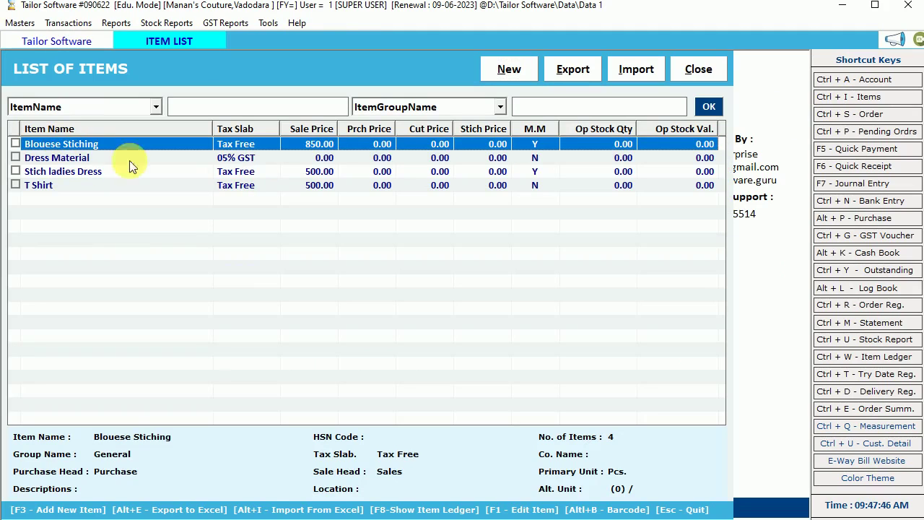
{"action": "left_click", "coordinate": [299, 160]}
{"action": "left_click", "coordinate": [287, 172]}
{"action": "left_click", "coordinate": [240, 184]}
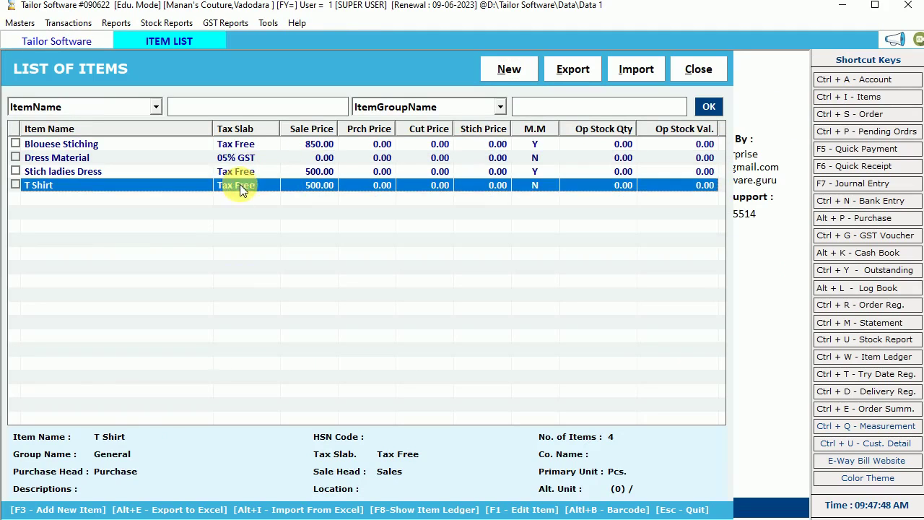
{"action": "left_click", "coordinate": [177, 143]}
{"action": "double_click", "coordinate": [236, 145]}
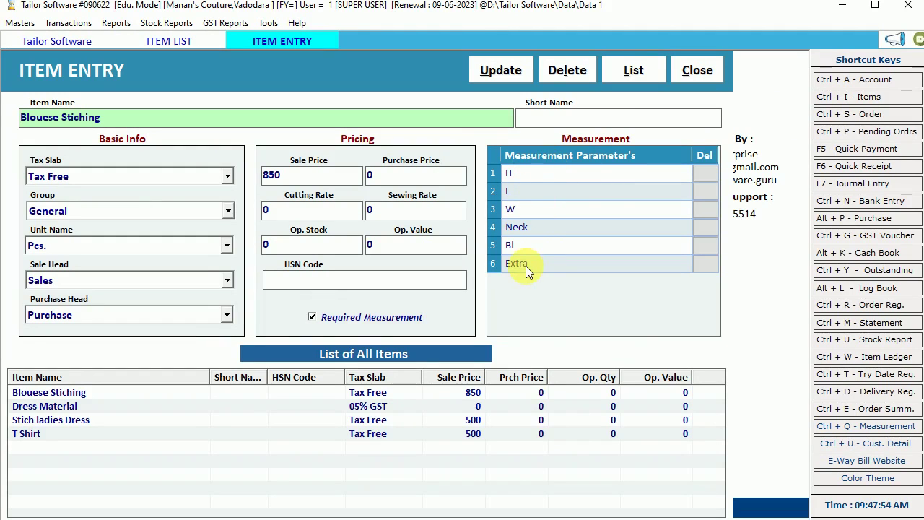
{"action": "left_click", "coordinate": [283, 175]}
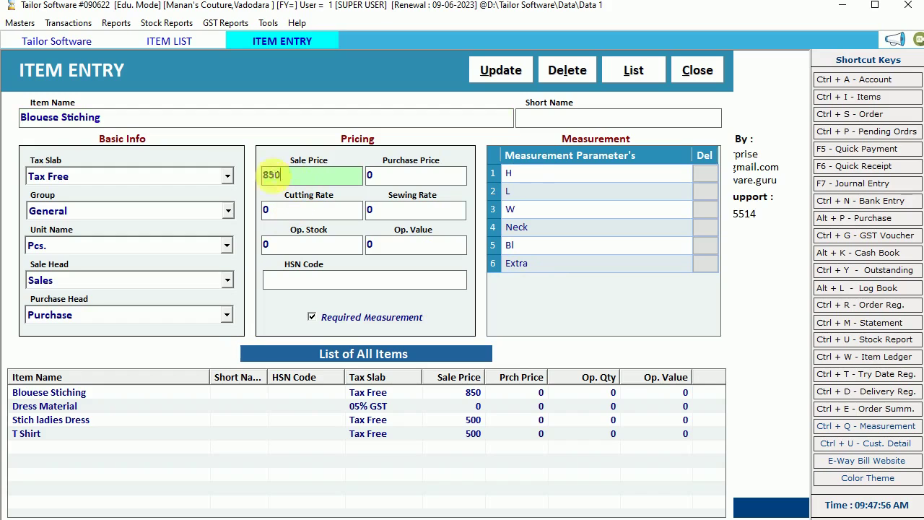
{"action": "key", "text": "Escape"}
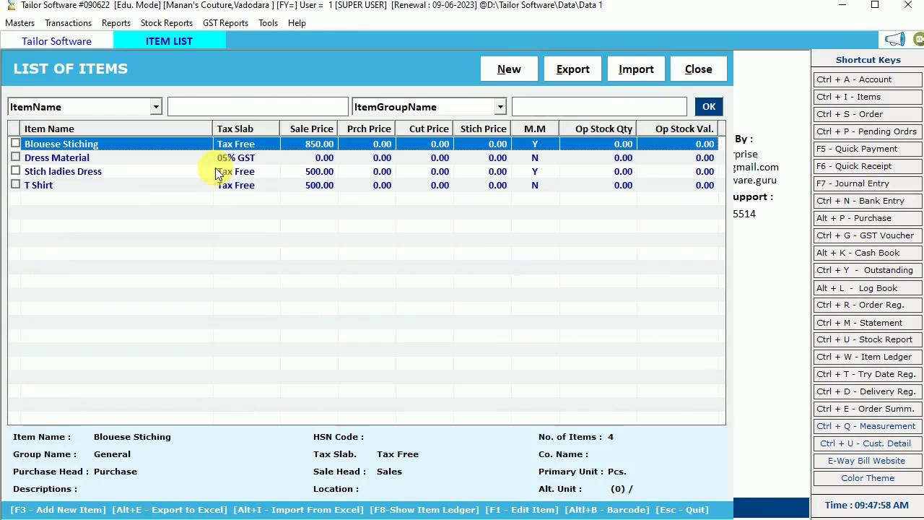
- View the Stich ladies Dress and T Shirt item details, returning to the list
{"action": "left_click", "coordinate": [75, 171]}
{"action": "double_click", "coordinate": [75, 172]}
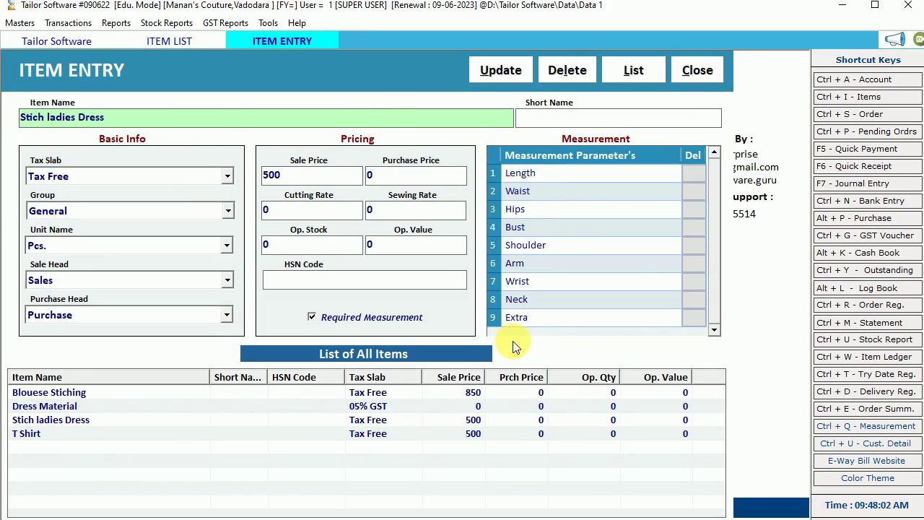
{"action": "key", "text": "Escape"}
{"action": "left_click", "coordinate": [48, 185]}
{"action": "double_click", "coordinate": [49, 185]}
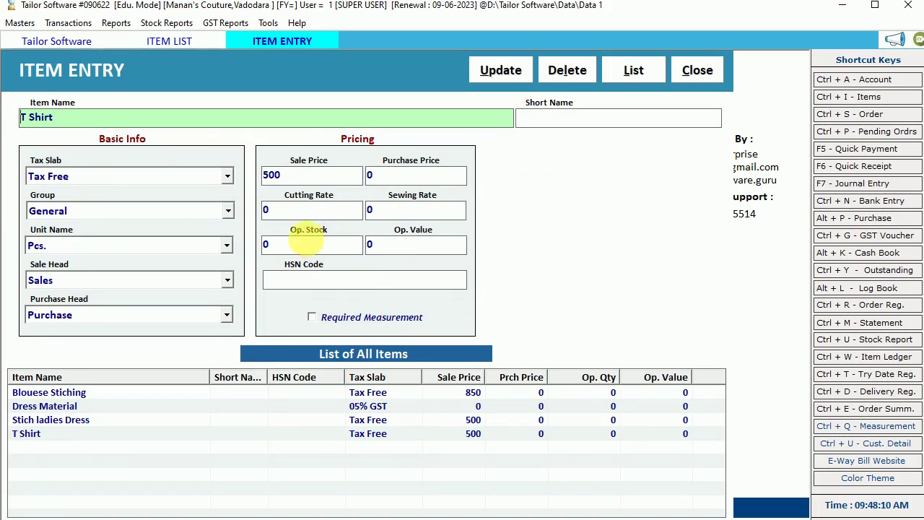
{"action": "left_click", "coordinate": [304, 249]}
{"action": "key", "text": "Escape"}
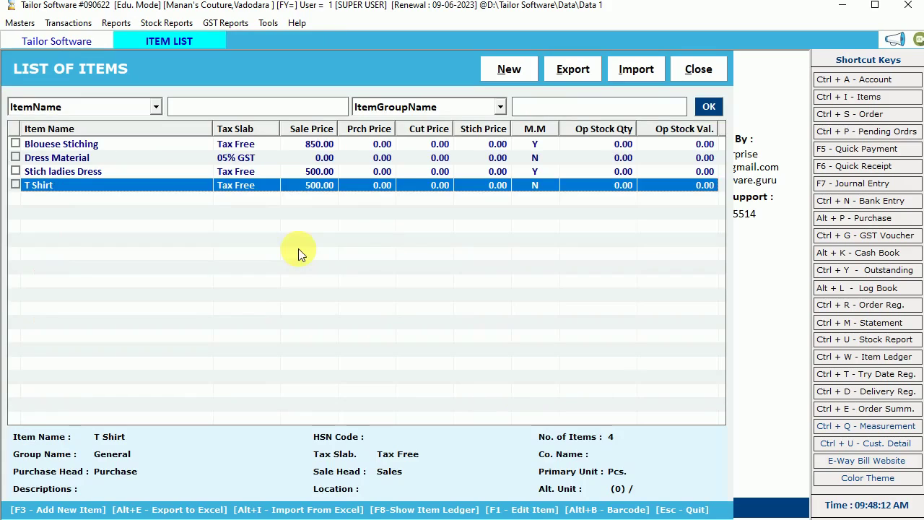
- Enter a new item Saree stiching, Tax Free, with sale price 350
{"action": "left_click", "coordinate": [504, 69]}
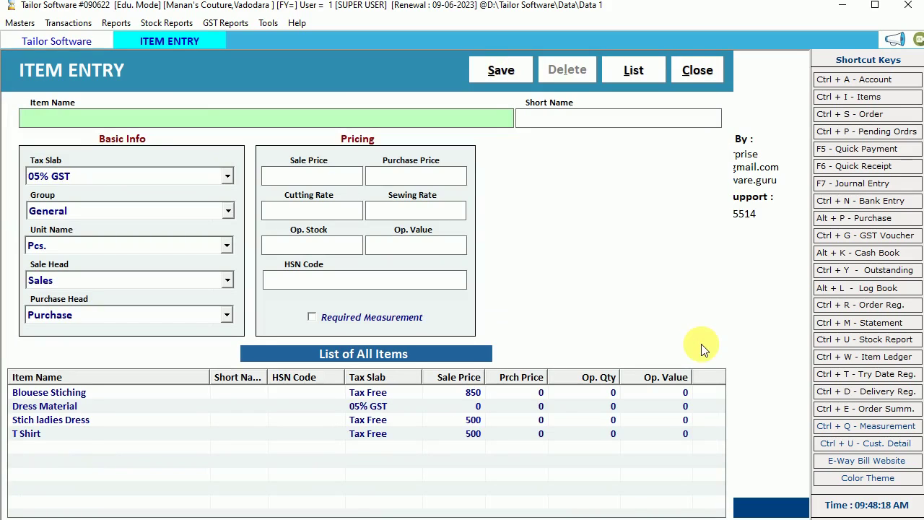
{"action": "type", "text": "Saree stiching"}
{"action": "key", "text": "Return"}
{"action": "key", "text": "Return"}
{"action": "key", "text": "Down"}
{"action": "key", "text": "Down"}
{"action": "key", "text": "Down"}
{"action": "key", "text": "Down"}
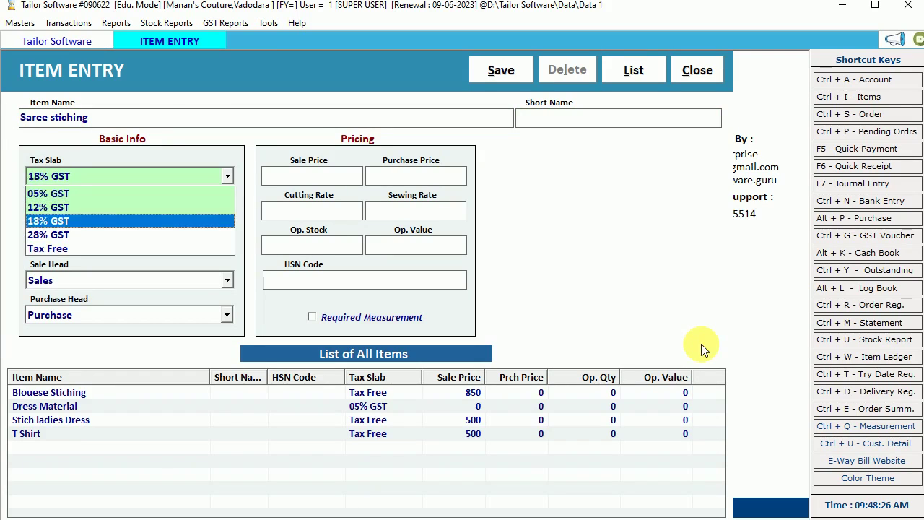
{"action": "key", "text": "Return"}
{"action": "key", "text": "Return"}
{"action": "key", "text": "Return"}
{"action": "key", "text": "Return"}
{"action": "key", "text": "Return"}
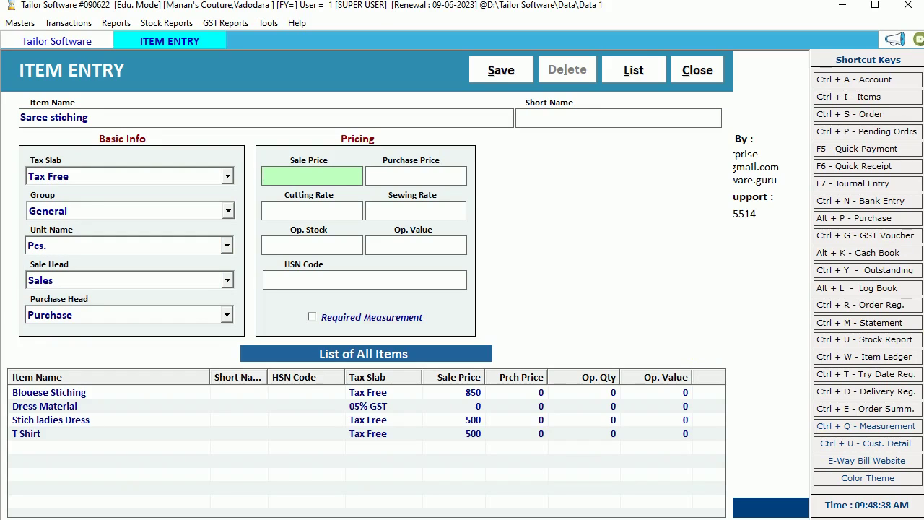
{"action": "type", "text": "350"}
{"action": "key", "text": "Return"}
{"action": "key", "text": "Return"}
{"action": "key", "text": "Return"}
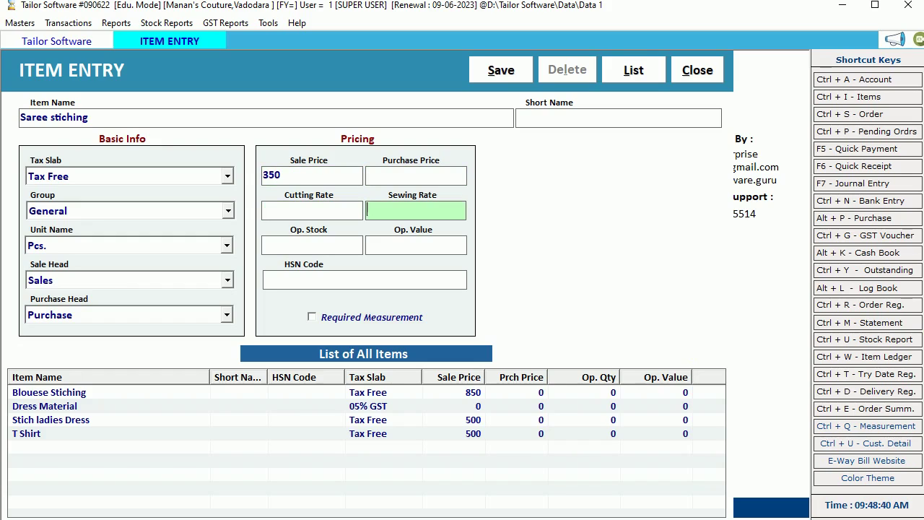
{"action": "key", "text": "Return"}
{"action": "key", "text": "Return"}
{"action": "key", "text": "Return"}
{"action": "key", "text": "Return"}
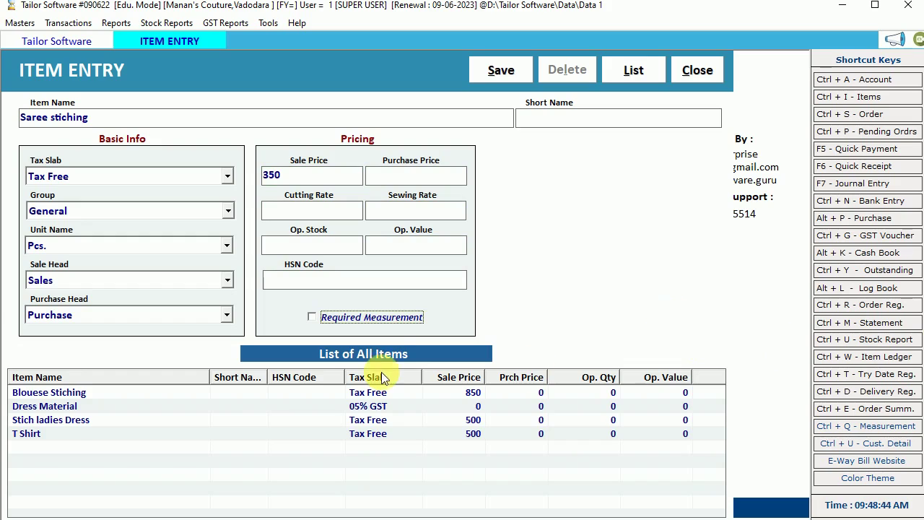
- Require measurements with a Meter parameter and save the Saree stiching item
{"action": "left_click", "coordinate": [385, 321]}
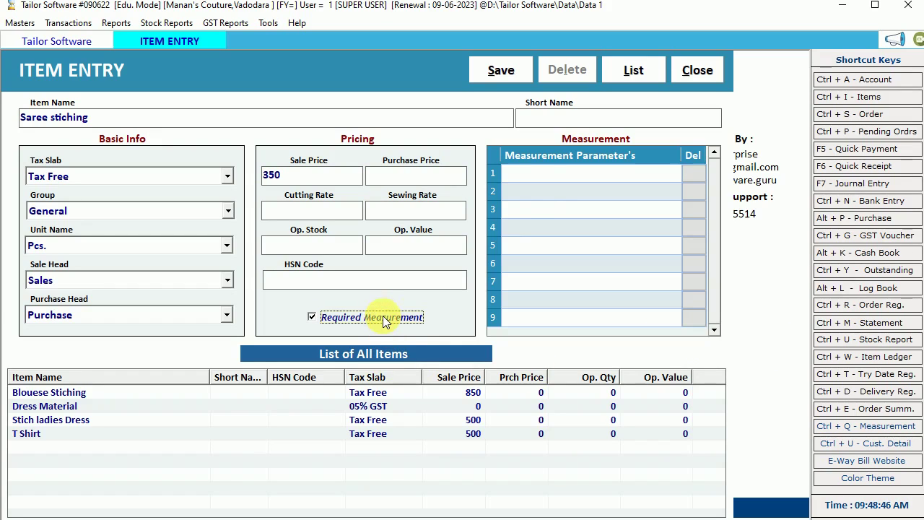
{"action": "left_click", "coordinate": [548, 178]}
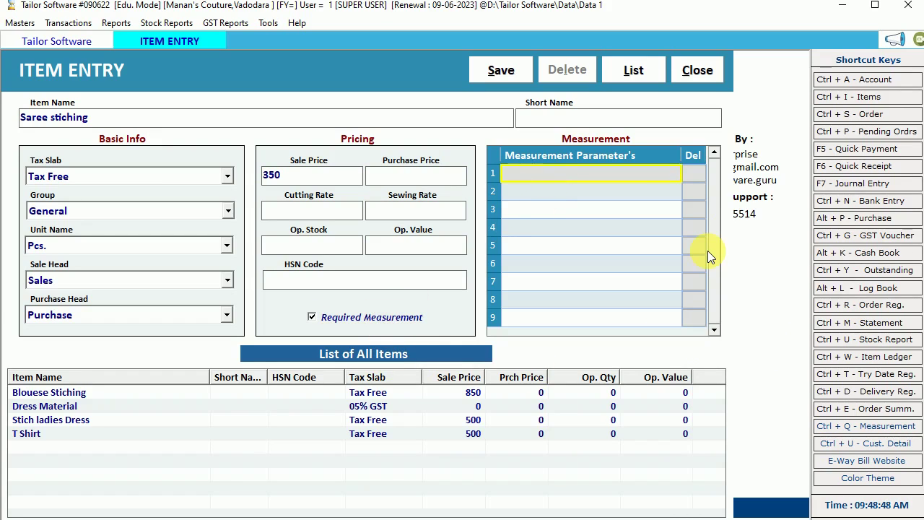
{"action": "type", "text": "Meter"}
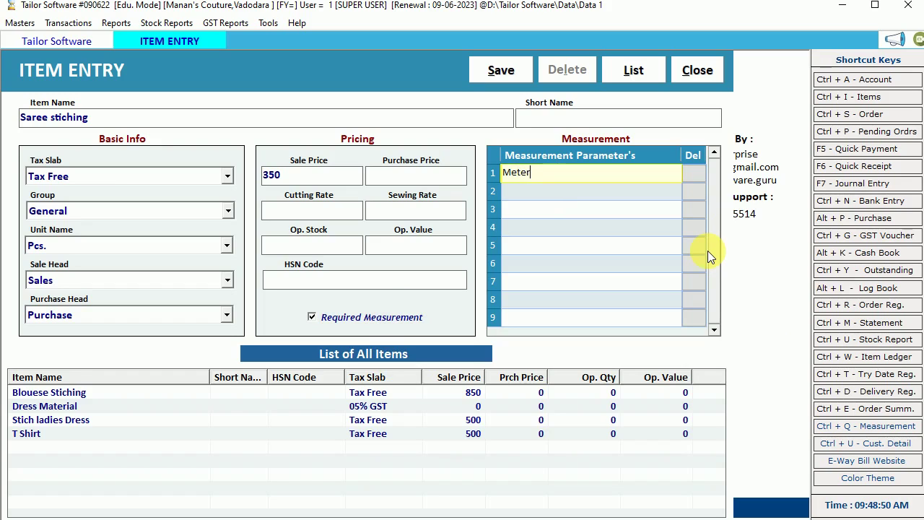
{"action": "key", "text": "Return"}
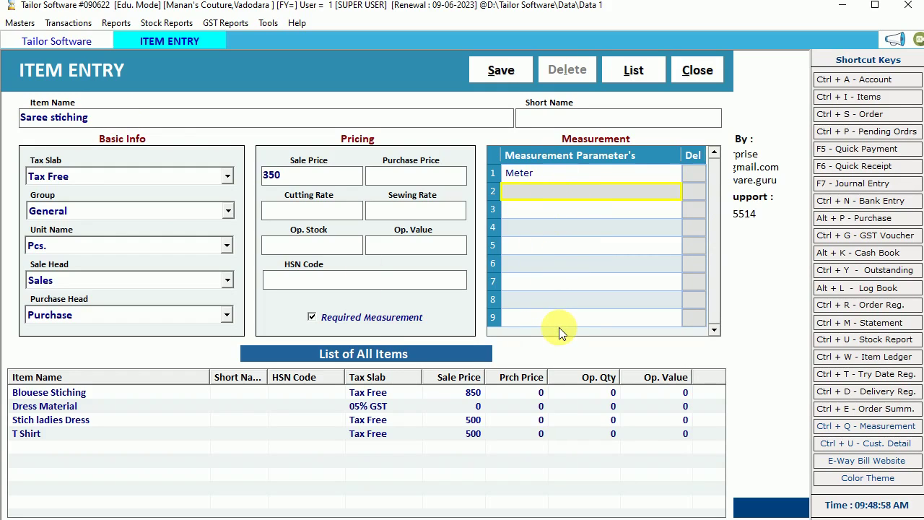
{"action": "left_click", "coordinate": [509, 74]}
{"action": "left_click", "coordinate": [543, 309]}
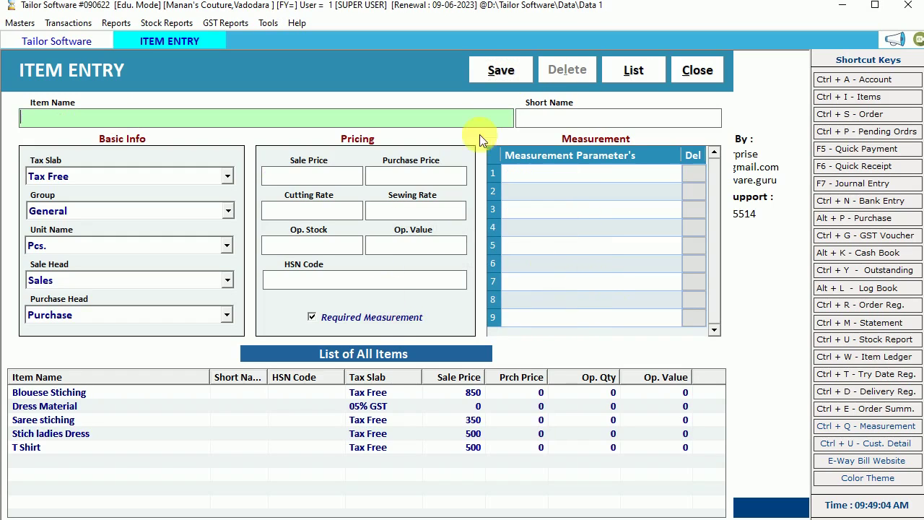
- Load Dress Material and Blouese Stiching from the list into the item form
{"action": "left_click", "coordinate": [695, 69]}
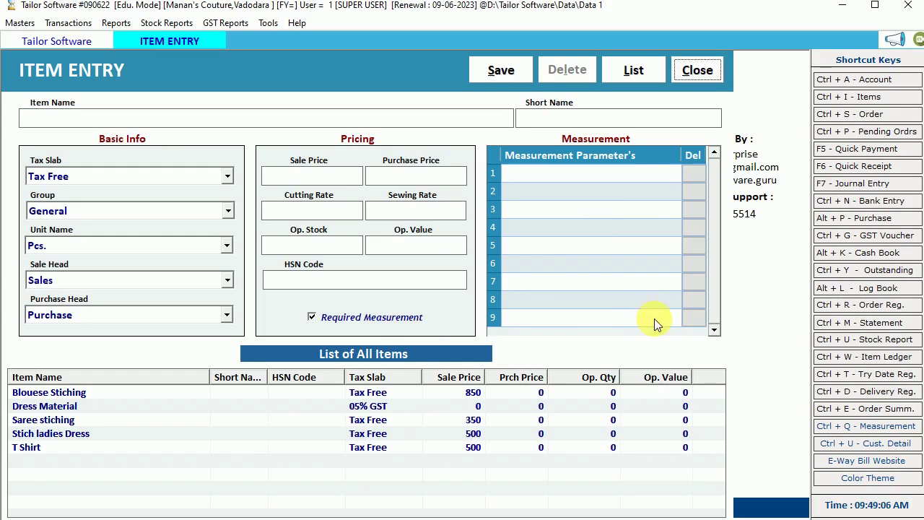
{"action": "left_click_drag", "start_coordinate": [352, 402], "coordinate": [241, 453]}
{"action": "double_click", "coordinate": [107, 407]}
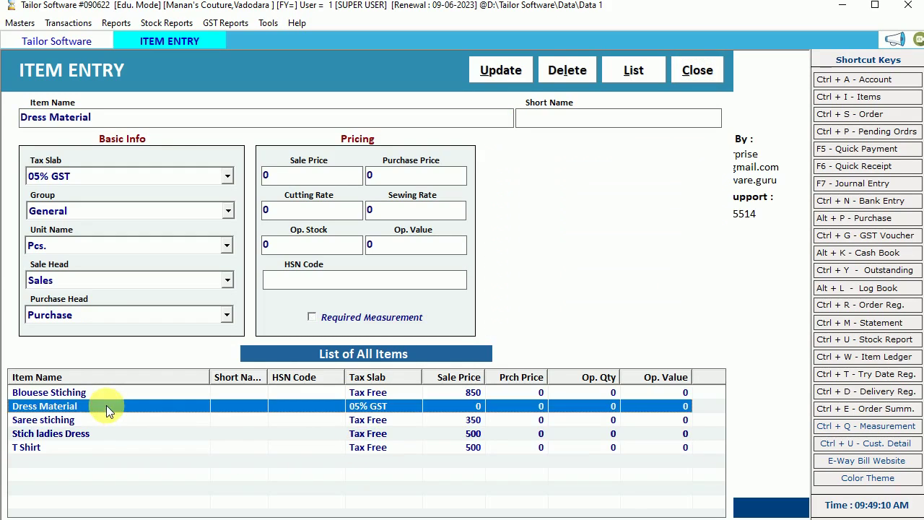
{"action": "double_click", "coordinate": [83, 393]}
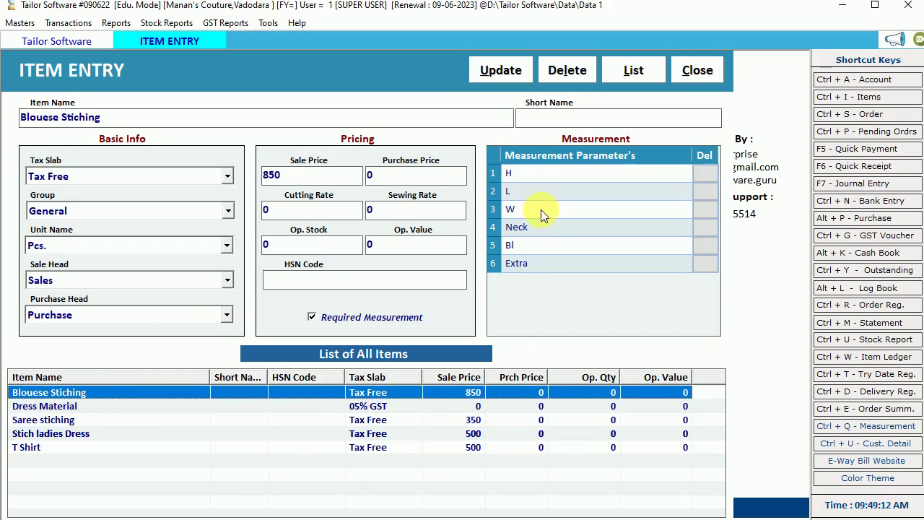
- Close the item entry form and open the Order Book listing the three bills
{"action": "left_click", "coordinate": [522, 251]}
{"action": "key", "text": "Escape"}
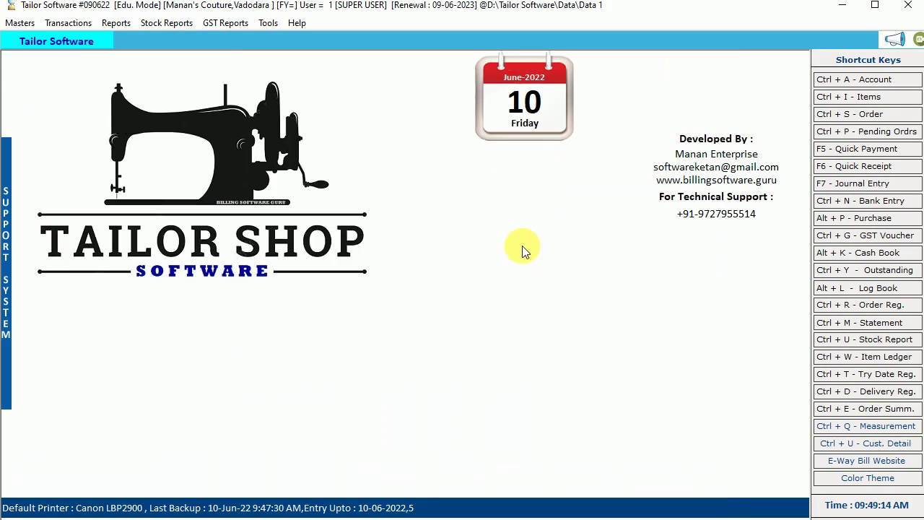
{"action": "left_click", "coordinate": [68, 22]}
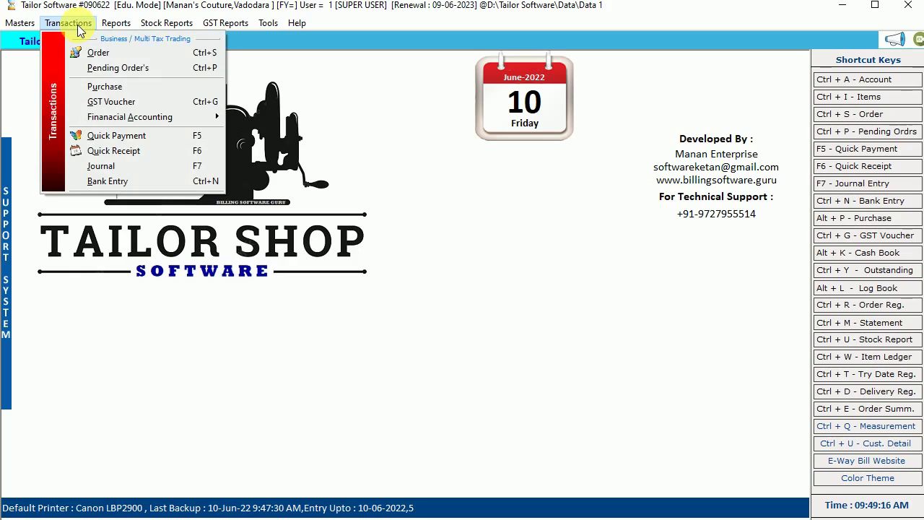
{"action": "left_click", "coordinate": [138, 53]}
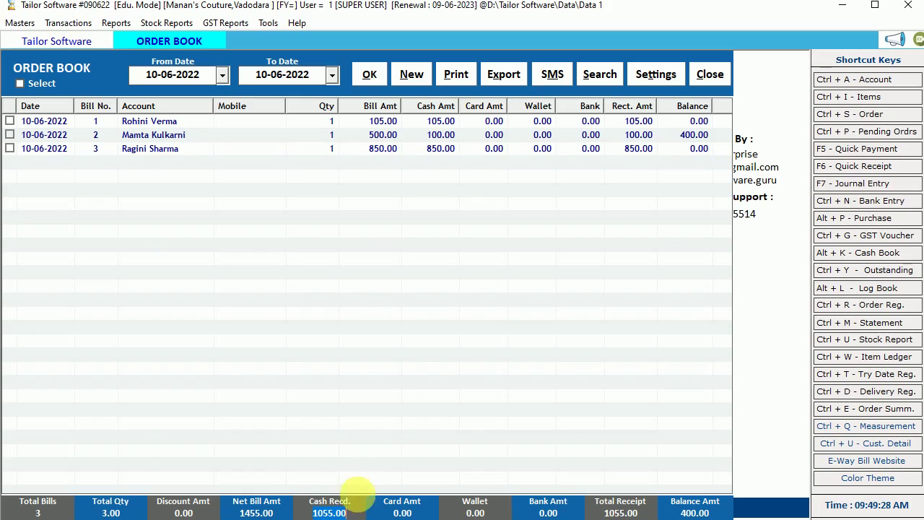
- Check the net amount, cash received and balance totals, then begin a new order
{"action": "left_click", "coordinate": [270, 512]}
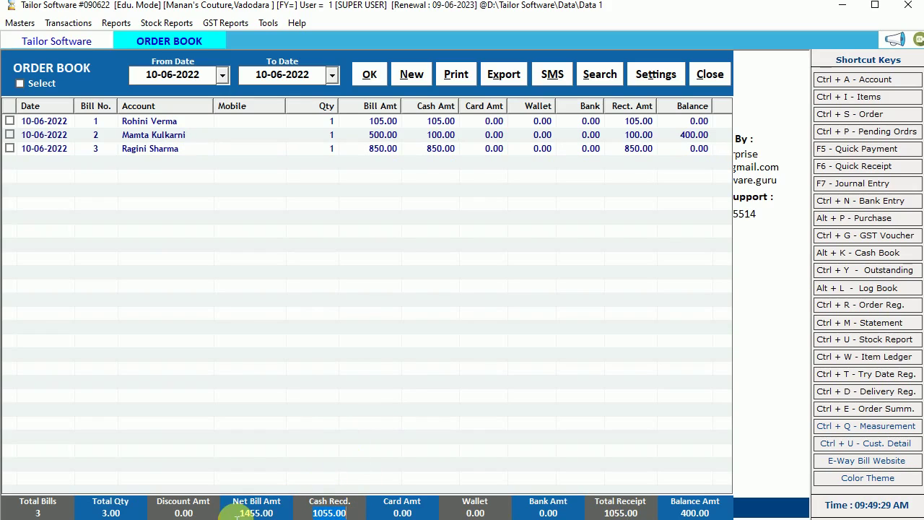
{"action": "left_click", "coordinate": [321, 512]}
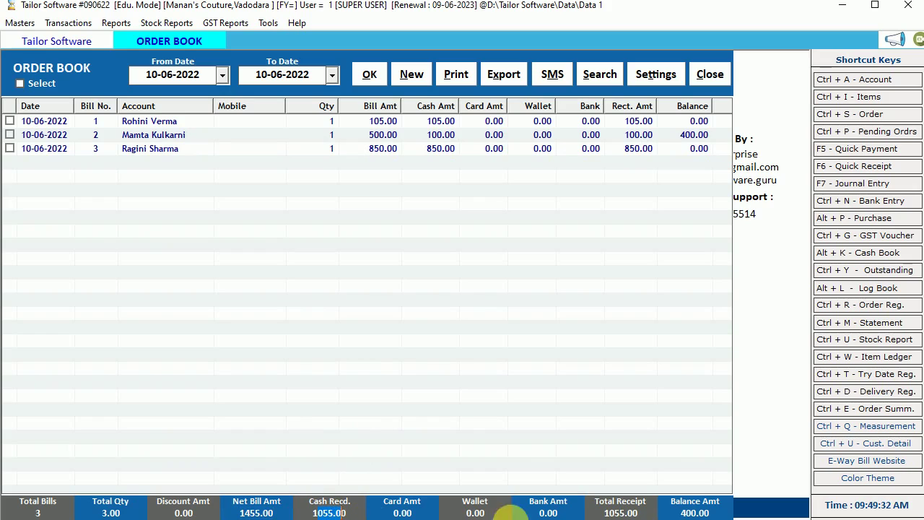
{"action": "left_click", "coordinate": [692, 513]}
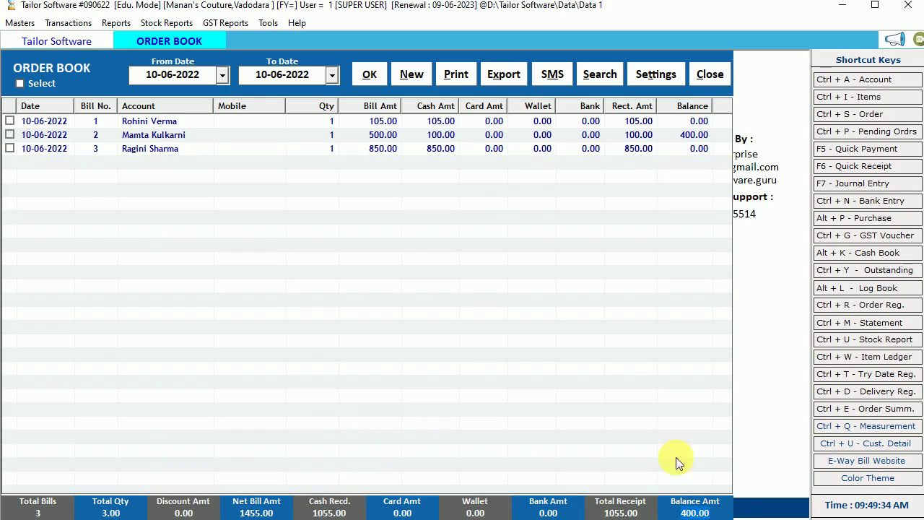
{"action": "left_click", "coordinate": [412, 75]}
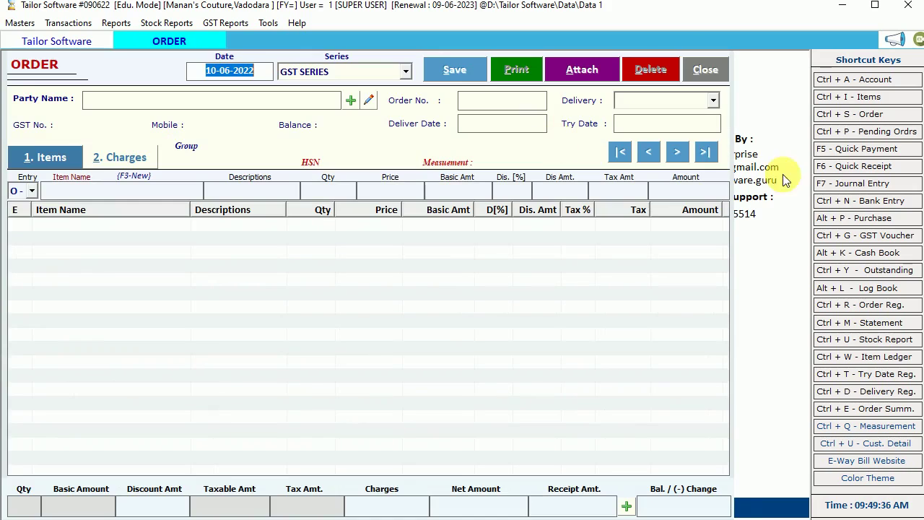
- Create a CUSTOMERS account with the customer's name and mobile number, and save it
{"action": "key", "text": "Return"}
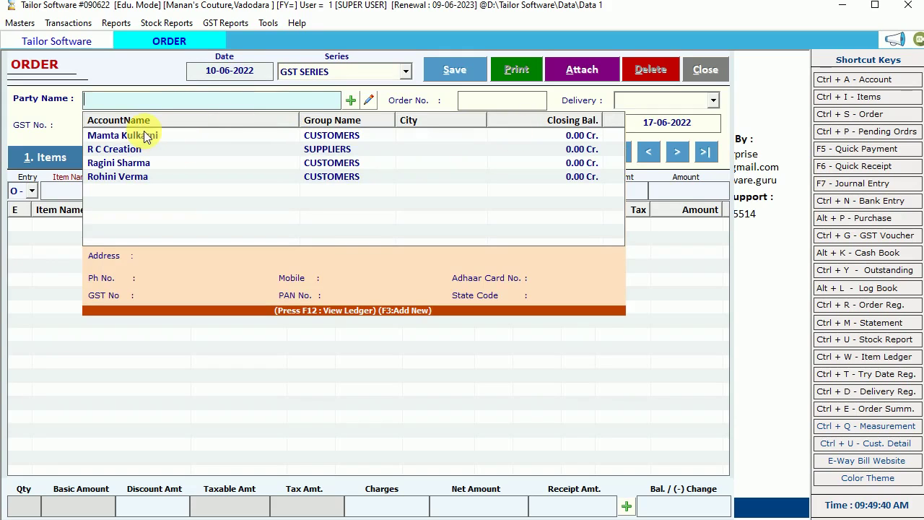
{"action": "left_click", "coordinate": [351, 101]}
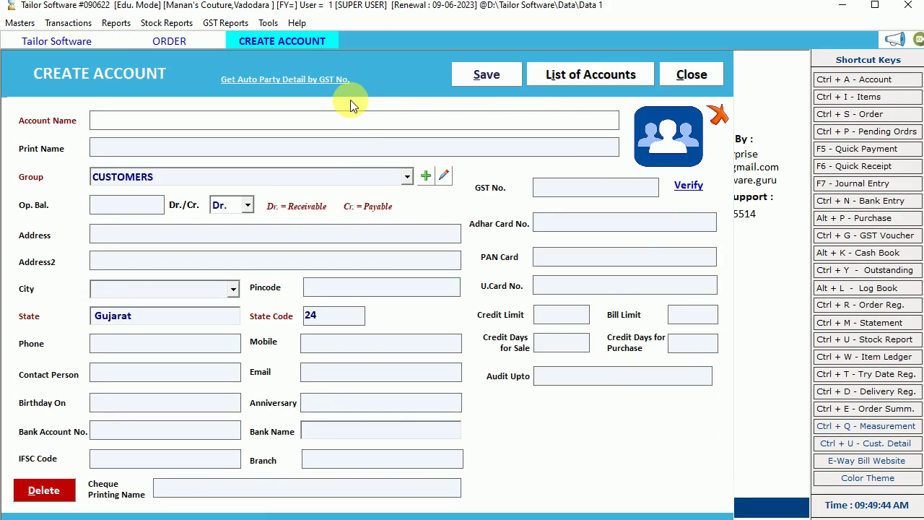
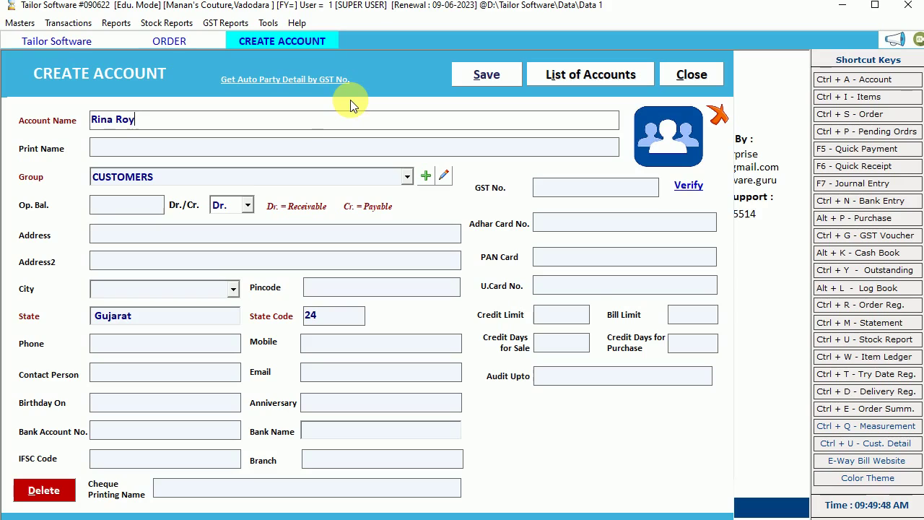
{"action": "key", "text": "Return"}
{"action": "key", "text": "Return"}
{"action": "key", "text": "Return"}
{"action": "key", "text": "Return"}
{"action": "key", "text": "Return"}
{"action": "key", "text": "Return"}
{"action": "key", "text": "Return"}
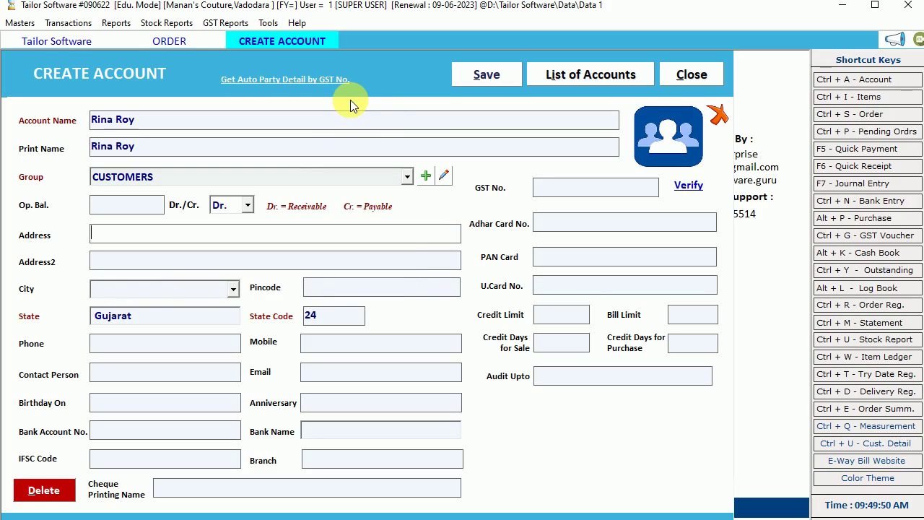
{"action": "key", "text": "Return"}
{"action": "key", "text": "Return"}
{"action": "key", "text": "Return"}
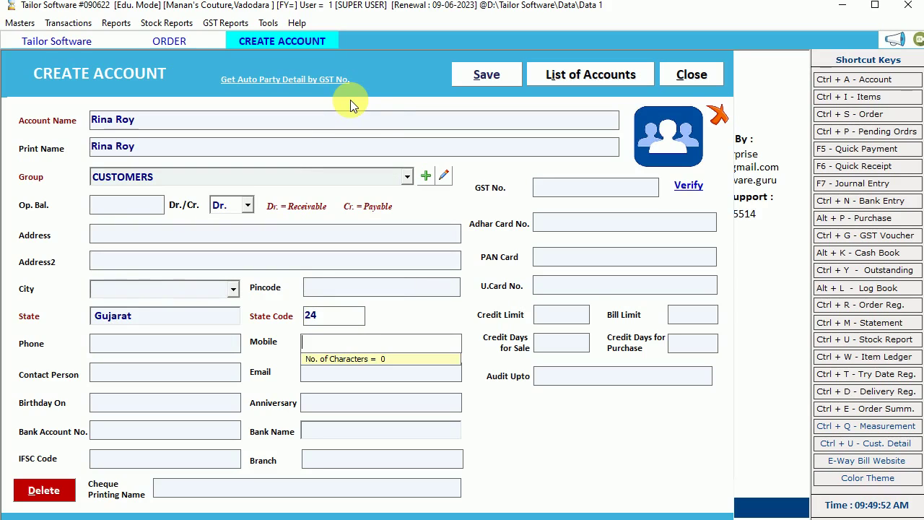
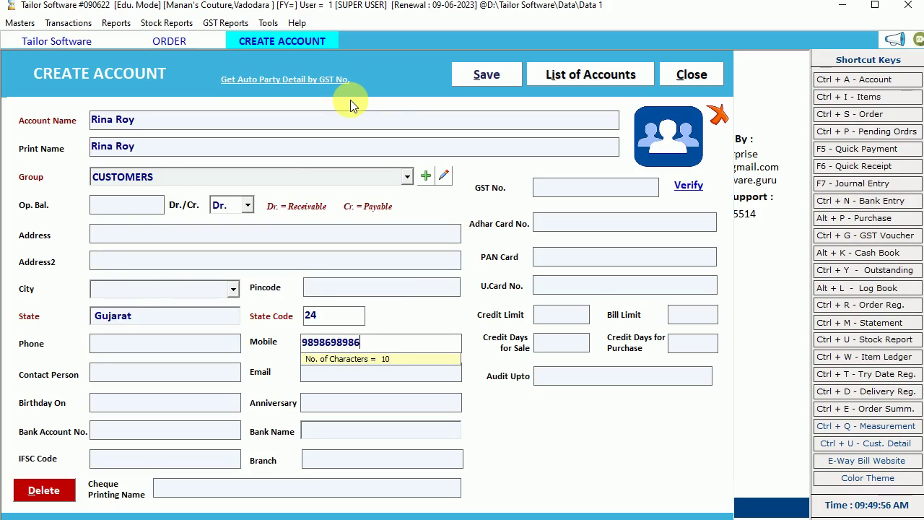
{"action": "key", "text": "Return"}
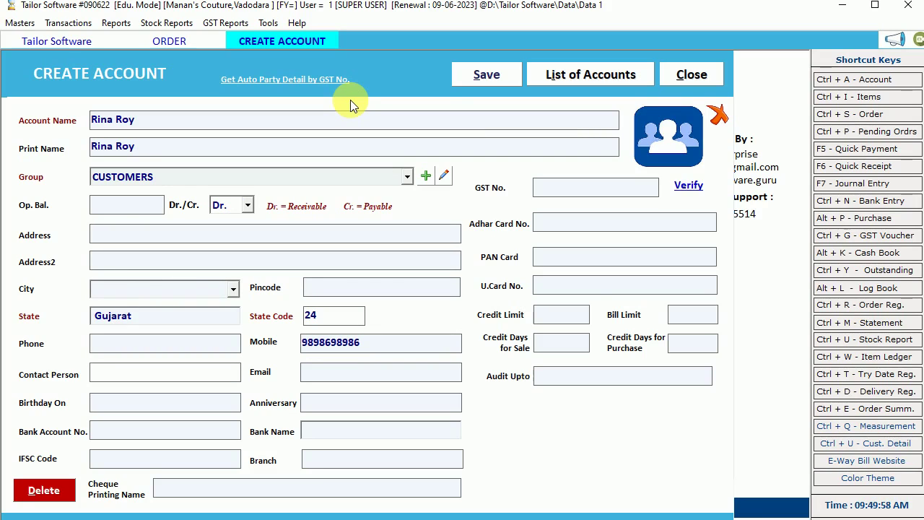
{"action": "left_click", "coordinate": [503, 76]}
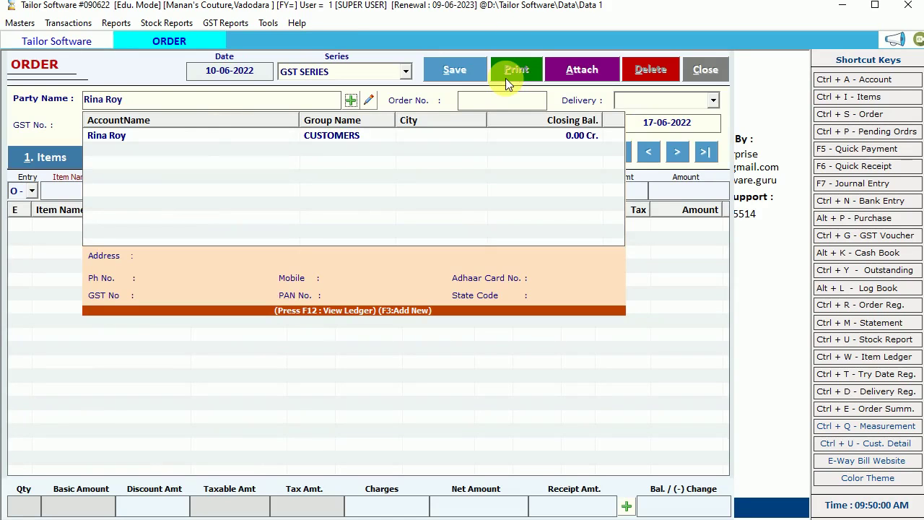
- Choose the newly created customer as the order's party
{"action": "left_click", "coordinate": [205, 135]}
{"action": "key", "text": "Return"}
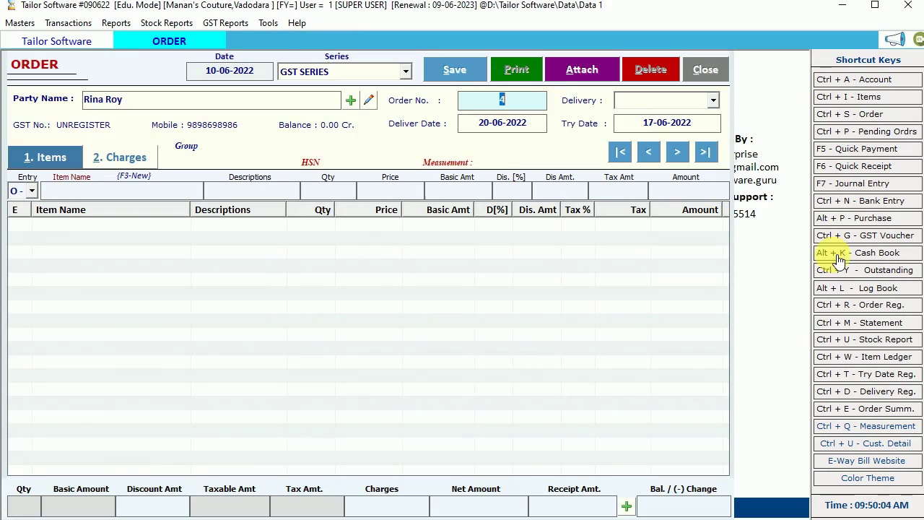
{"action": "key", "text": "Return"}
- Set delivery and try dates to 19-06-2022, keeping the entry type as O - Order
{"action": "key", "text": "Right"}
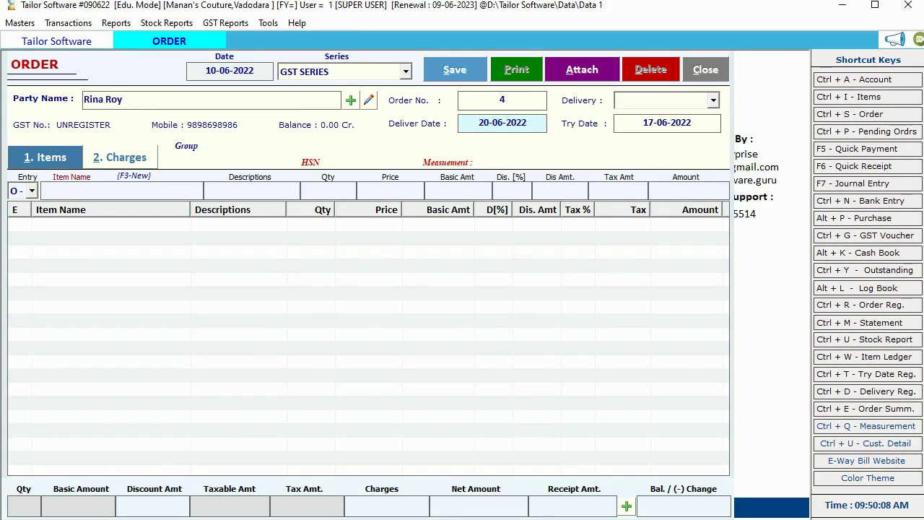
{"action": "type", "text": "19"}
{"action": "left_click", "coordinate": [643, 123]}
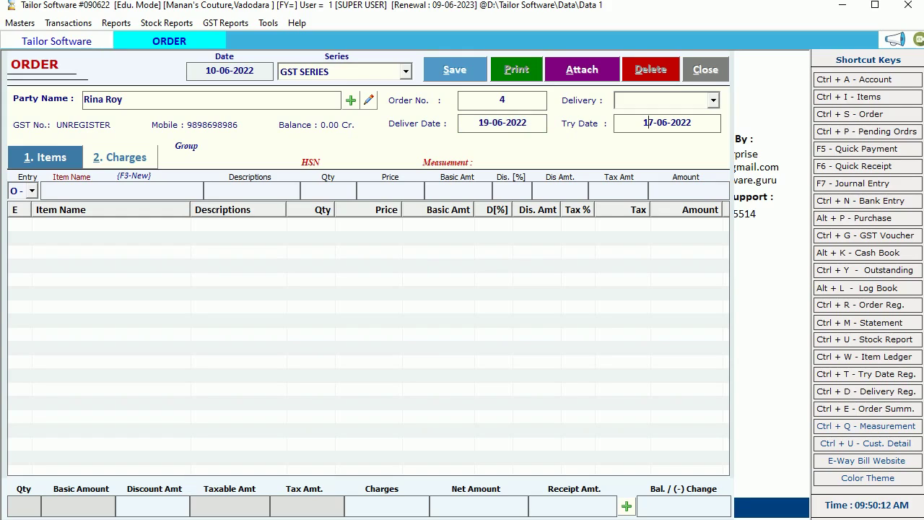
{"action": "key", "text": "BackSpace"}
{"action": "type", "text": "9"}
{"action": "key", "text": "Return"}
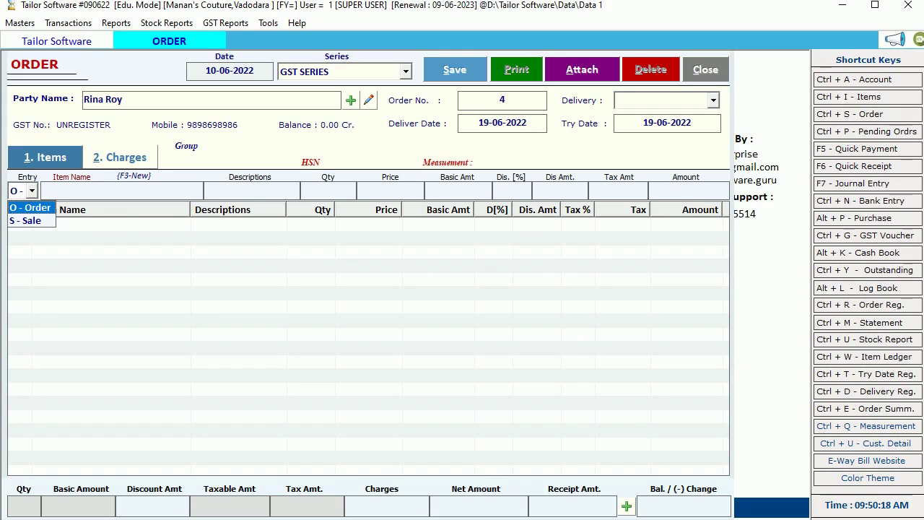
{"action": "key", "text": "Down"}
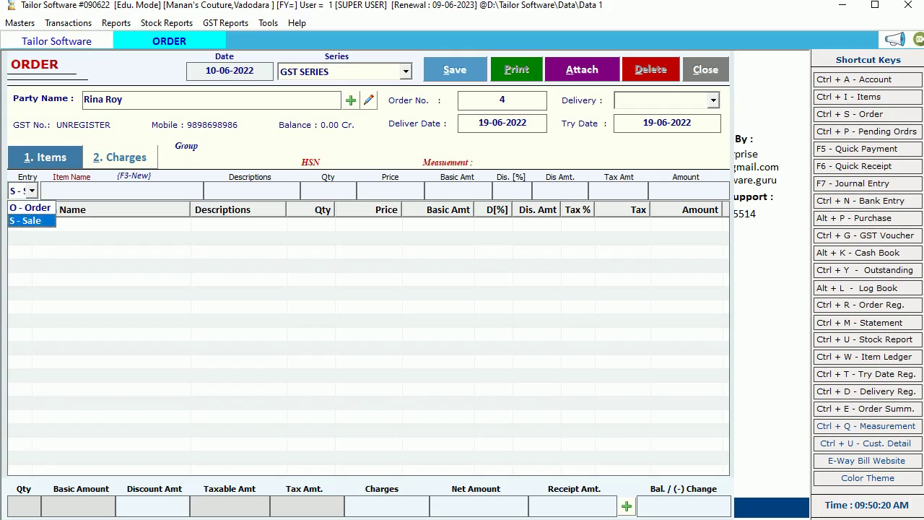
{"action": "key", "text": "Up"}
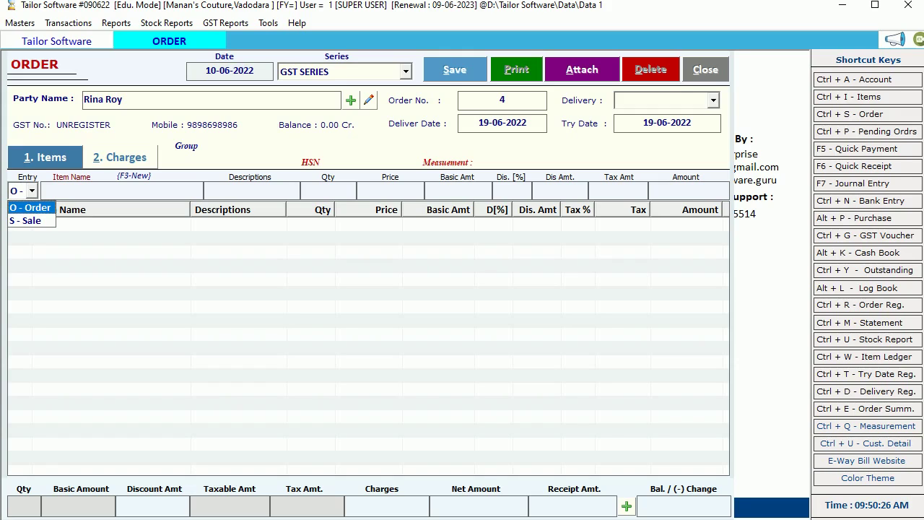
{"action": "key", "text": "Return"}
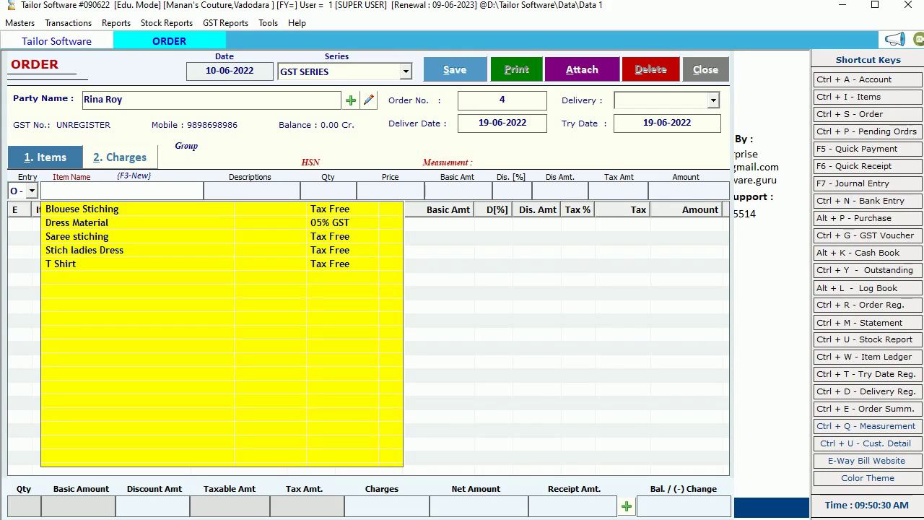
- Add Blouese Stiching with measurements H 1, L 2, W 5, and Neck, Bl, Extra 10
{"action": "key", "text": "Down"}
{"action": "key", "text": "Return"}
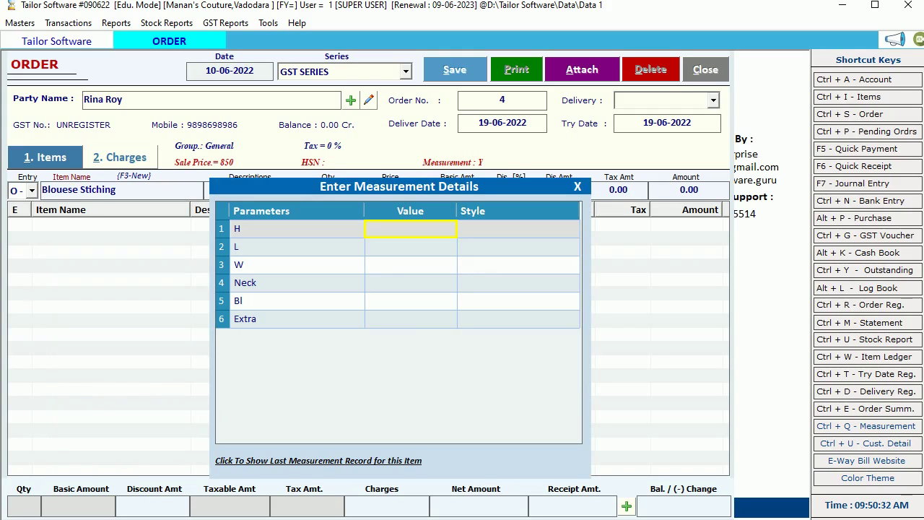
{"action": "type", "text": "1"}
{"action": "key", "text": "Return"}
{"action": "type", "text": "2"}
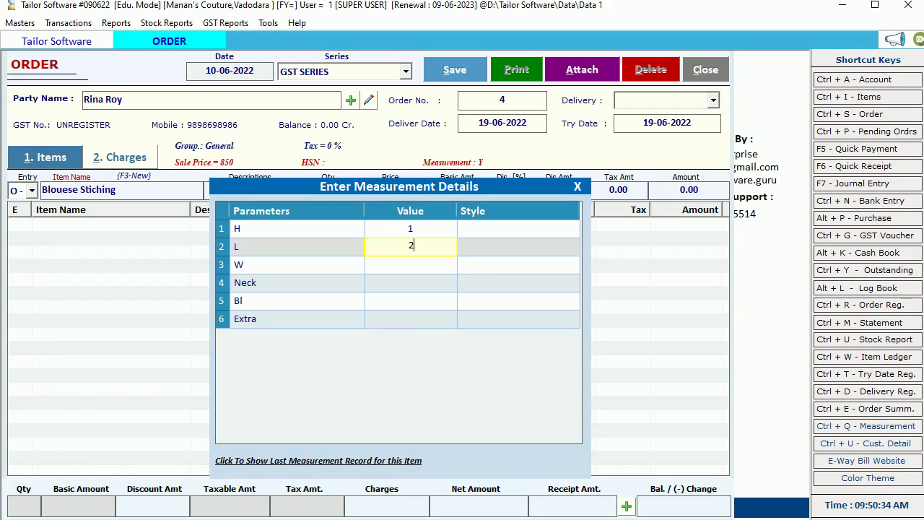
{"action": "key", "text": "Return"}
{"action": "type", "text": "5"}
{"action": "key", "text": "Return"}
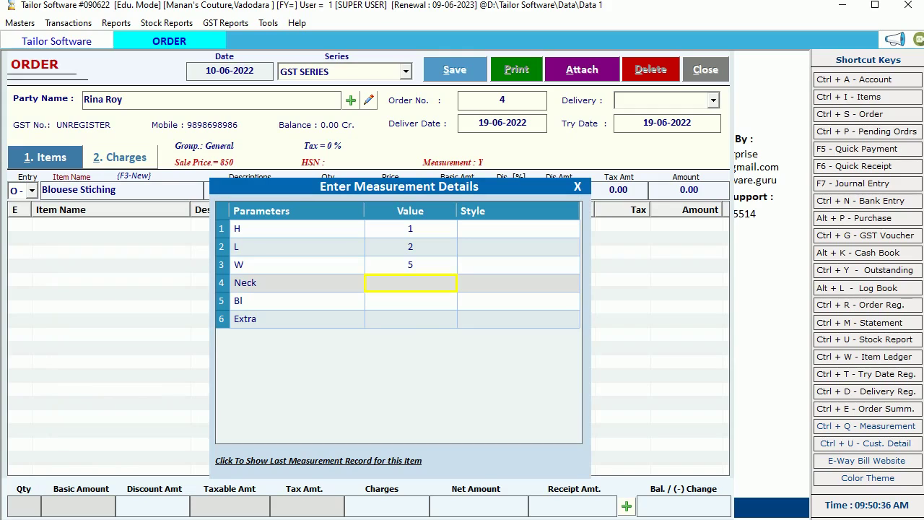
{"action": "type", "text": "10"}
{"action": "key", "text": "Return"}
{"action": "type", "text": "10"}
{"action": "key", "text": "Return"}
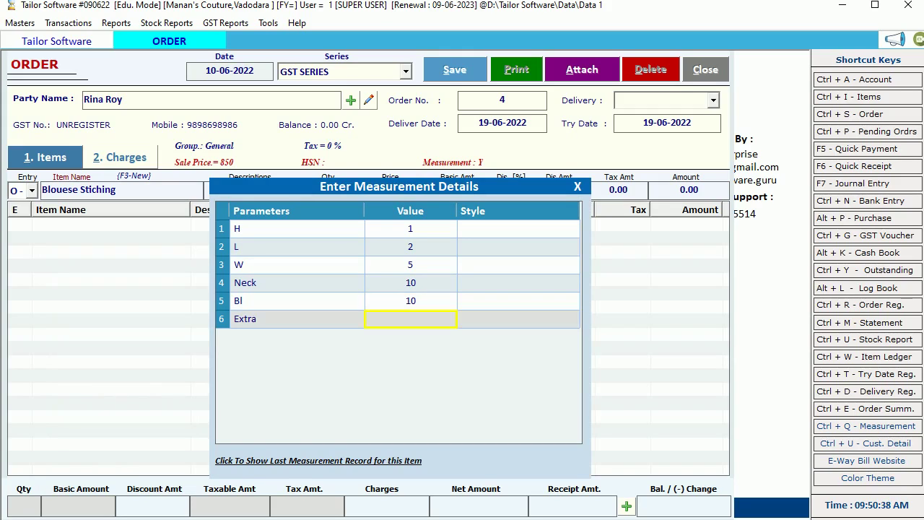
{"action": "type", "text": "10"}
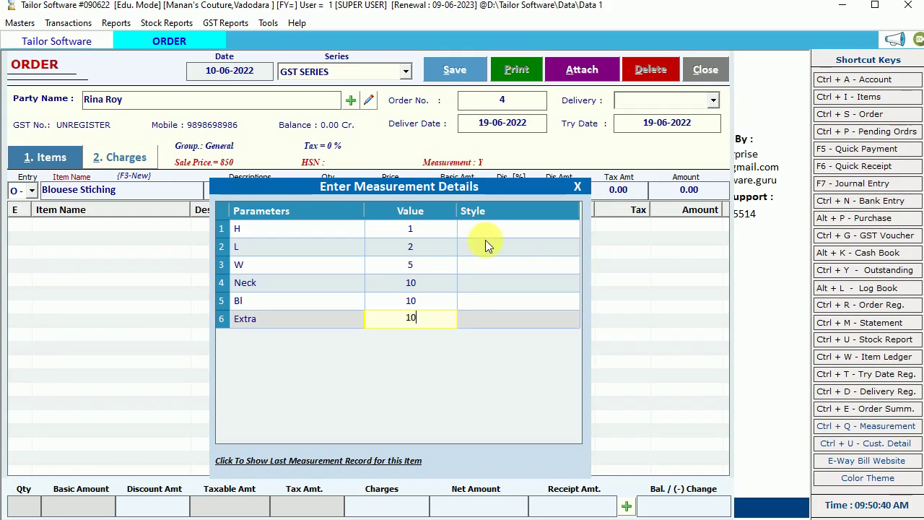
- Enter styles V, Desgn and Round for H, L and W, leaving Neck and Extra blank
{"action": "left_click", "coordinate": [479, 232]}
{"action": "type", "text": "V"}
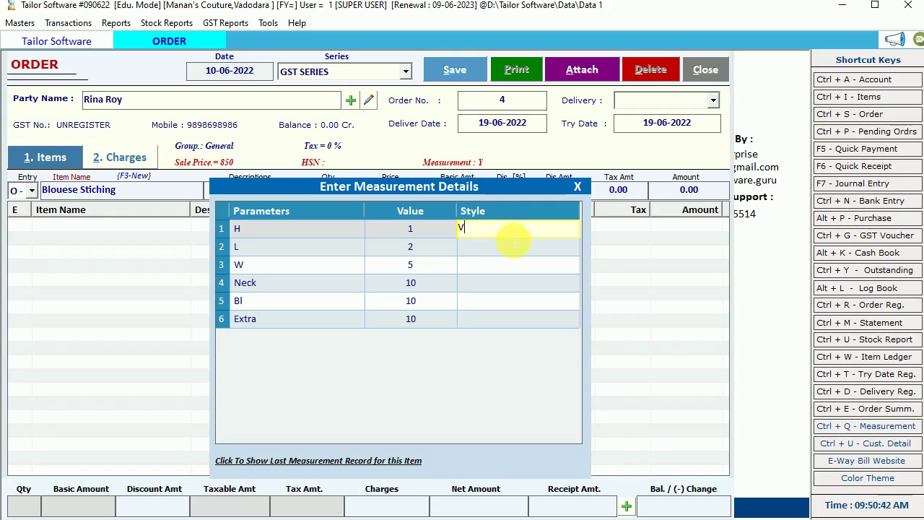
{"action": "key", "text": "Return"}
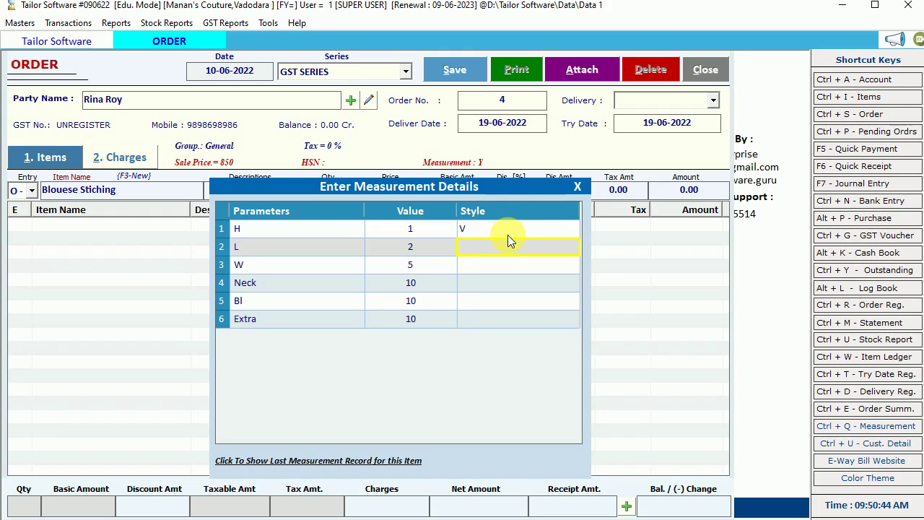
{"action": "type", "text": "Desgn"}
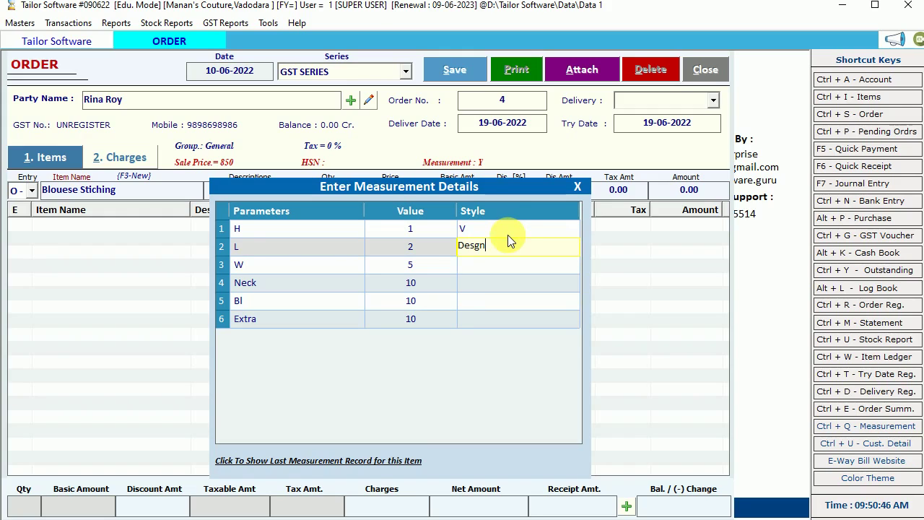
{"action": "key", "text": "Return"}
{"action": "type", "text": "Round"}
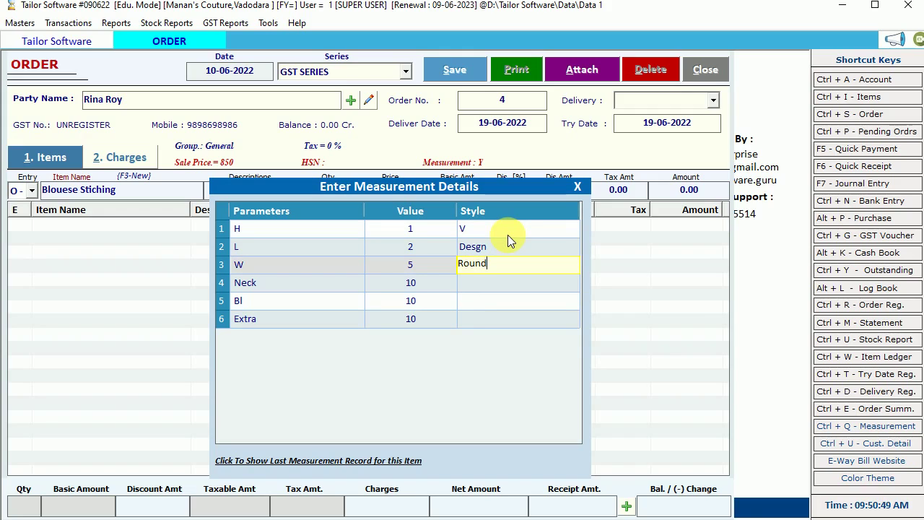
{"action": "key", "text": "Return"}
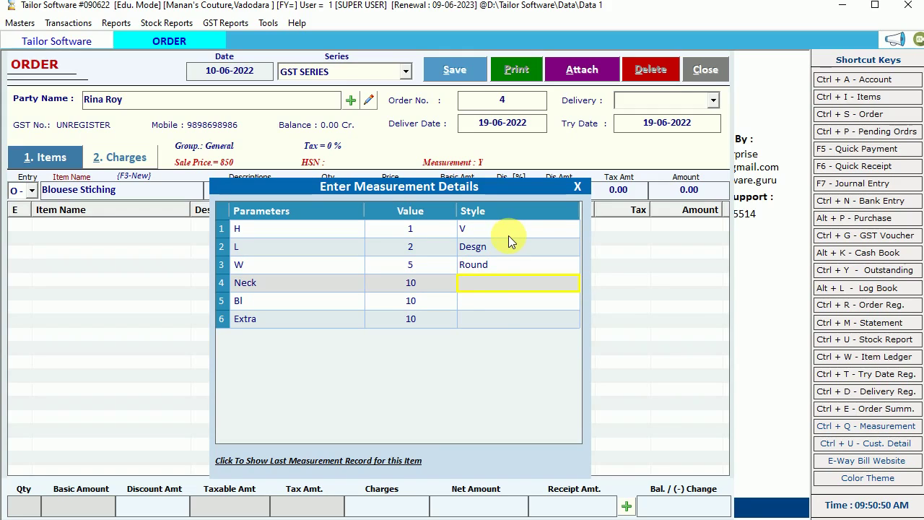
{"action": "key", "text": "Return"}
{"action": "key", "text": "Return"}
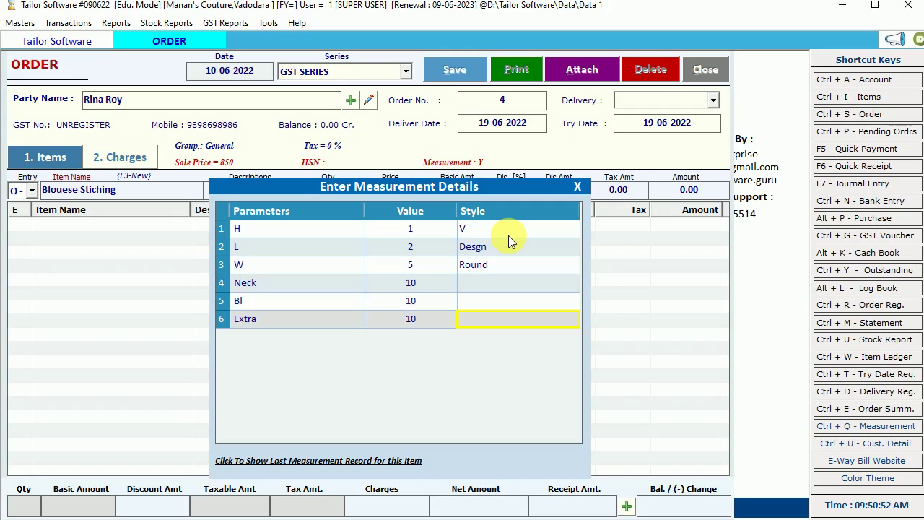
{"action": "key", "text": "Return"}
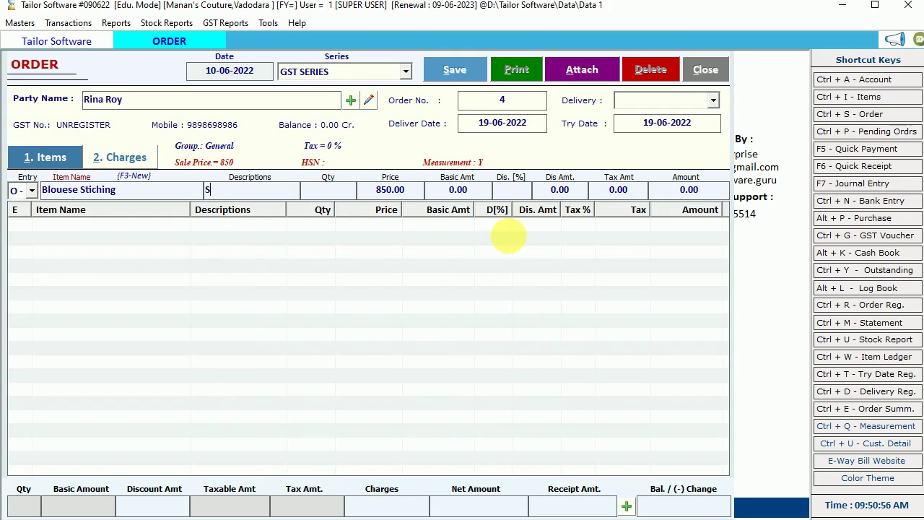
- Add the Blouese Stiching line: description 'Same as Sample given', quantity 2 at 800
{"action": "type", "text": "Same a"}
{"action": "type", "text": "s Smple "}
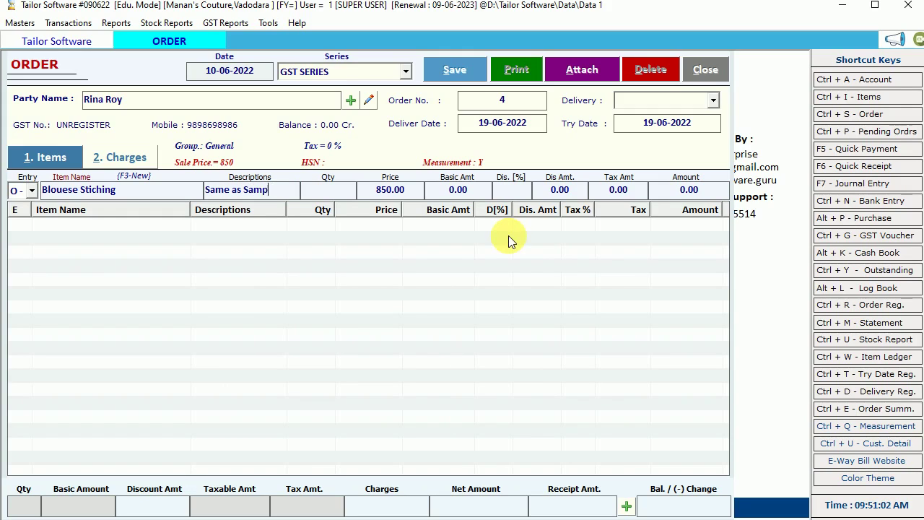
{"action": "type", "text": "le given"}
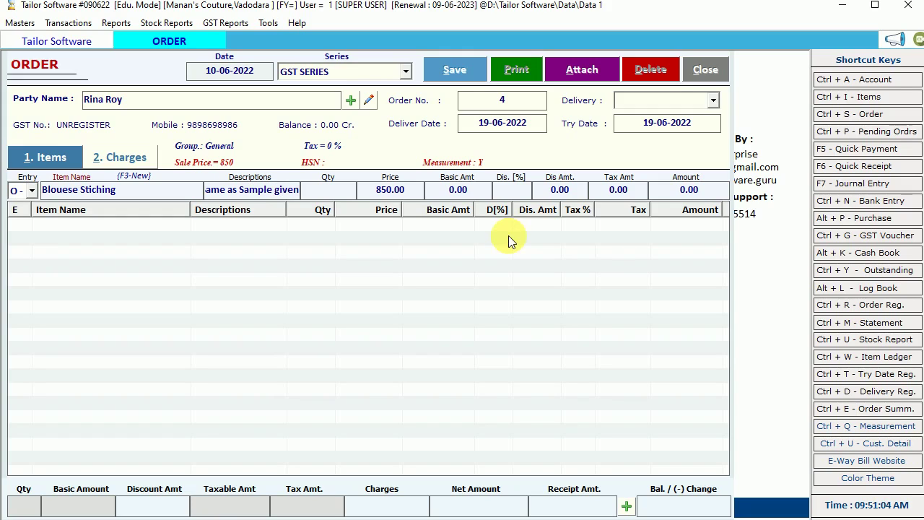
{"action": "key", "text": "Return"}
{"action": "type", "text": "2"}
{"action": "key", "text": "Return"}
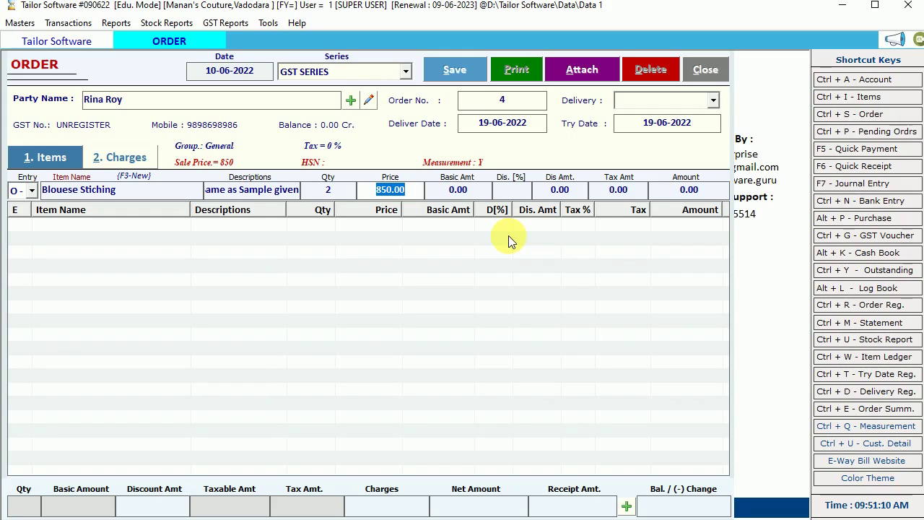
{"action": "type", "text": "800"}
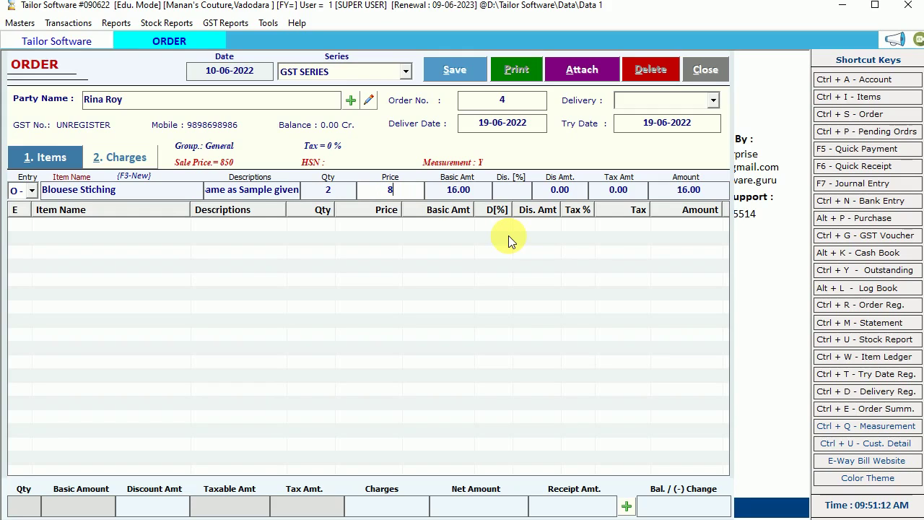
{"action": "key", "text": "Return"}
{"action": "key", "text": "Return"}
{"action": "key", "text": "Return"}
{"action": "key", "text": "Return"}
{"action": "key", "text": "Return"}
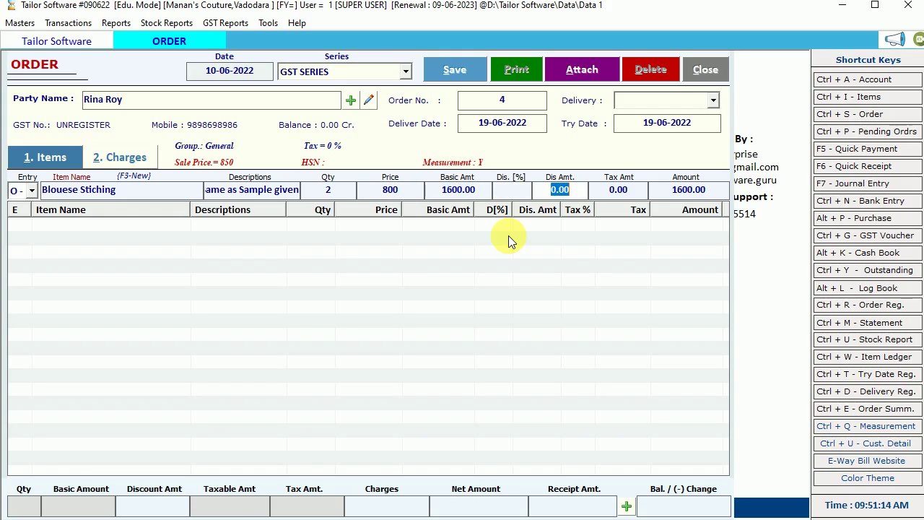
{"action": "key", "text": "Return"}
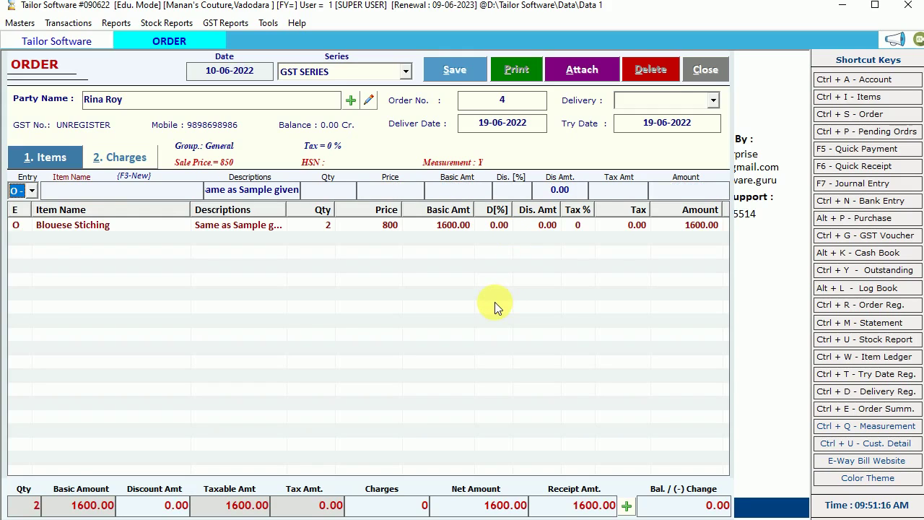
- Enter 400 as the cash amount in Payment Options and confirm it
{"action": "left_click", "coordinate": [627, 506]}
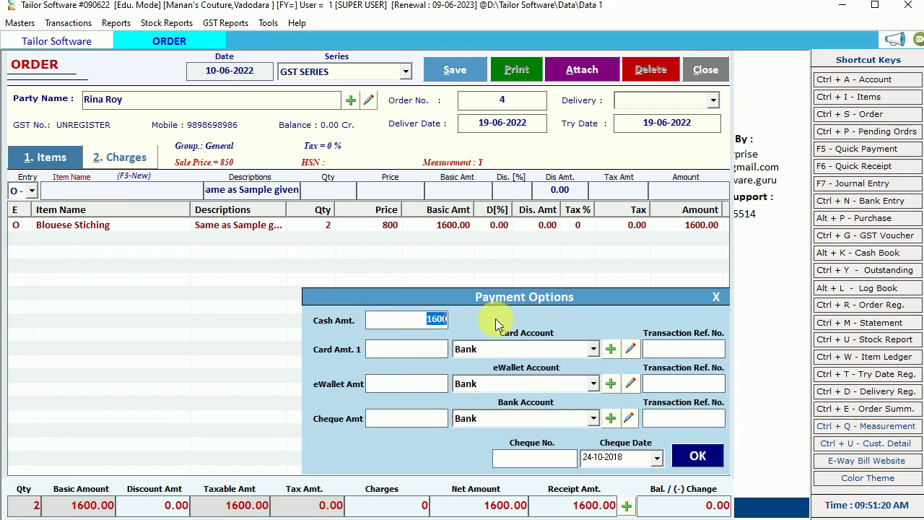
{"action": "type", "text": "400"}
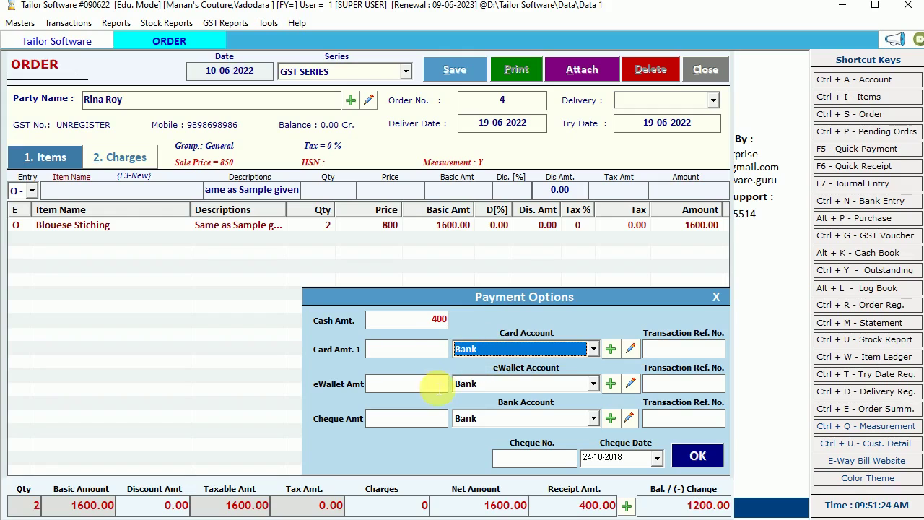
{"action": "left_click", "coordinate": [433, 384]}
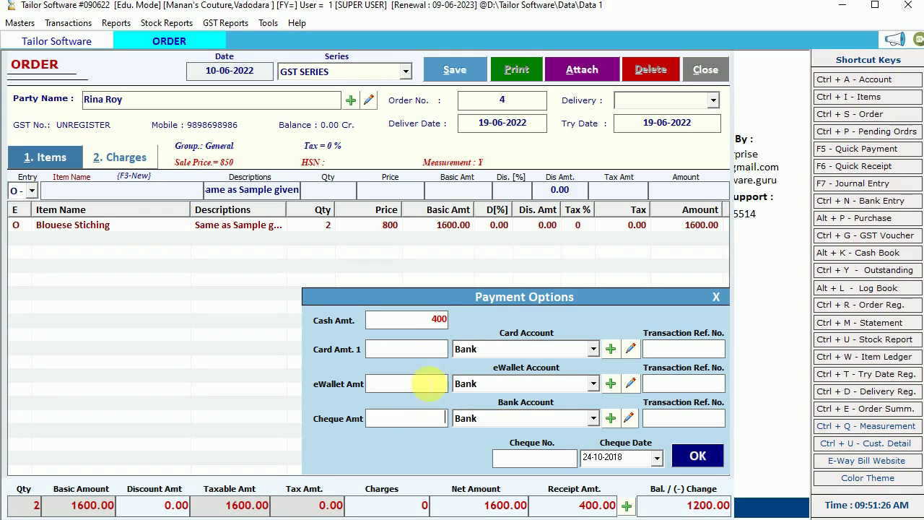
{"action": "left_click", "coordinate": [435, 320]}
{"action": "left_click", "coordinate": [690, 457]}
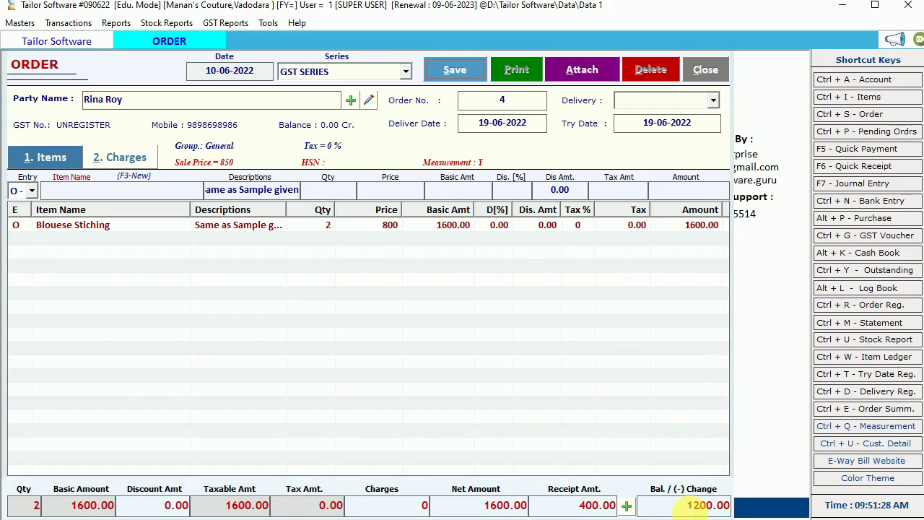
- Save order 4, agree to print it, and preview it in BILL format
{"action": "left_click", "coordinate": [457, 70]}
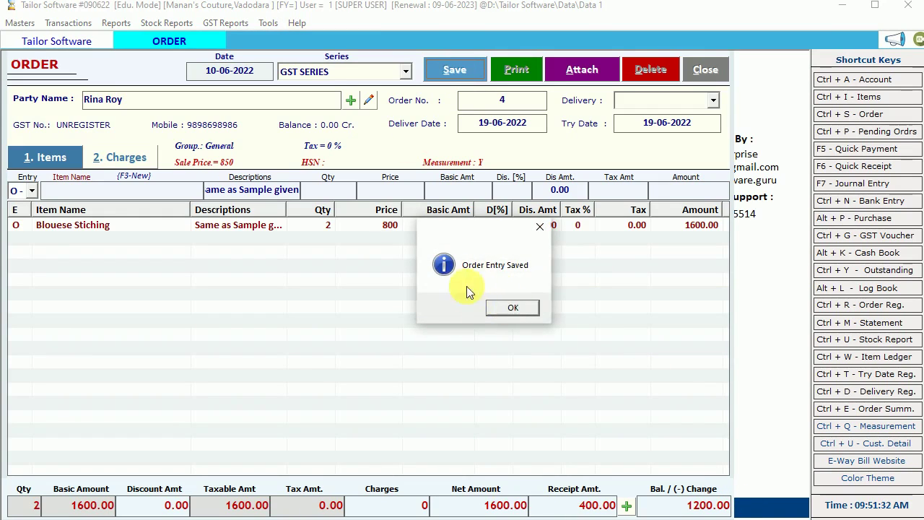
{"action": "left_click", "coordinate": [518, 309]}
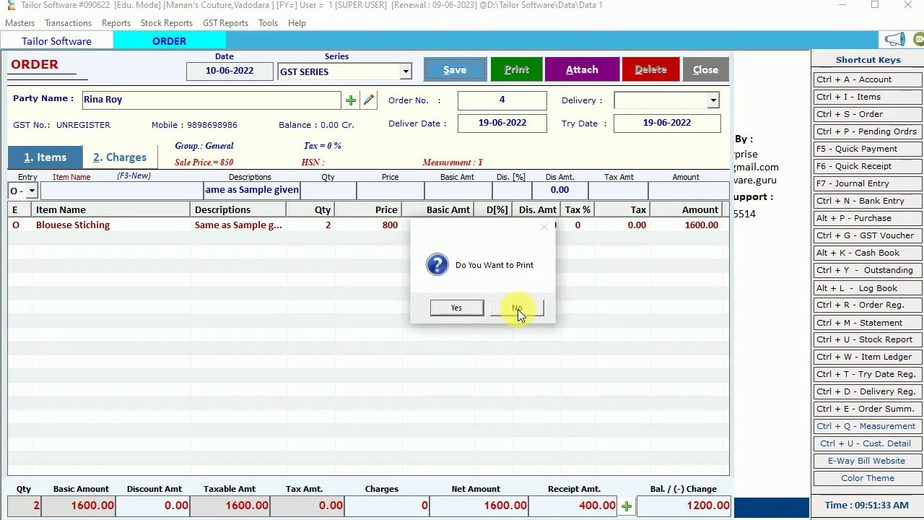
{"action": "left_click", "coordinate": [464, 306]}
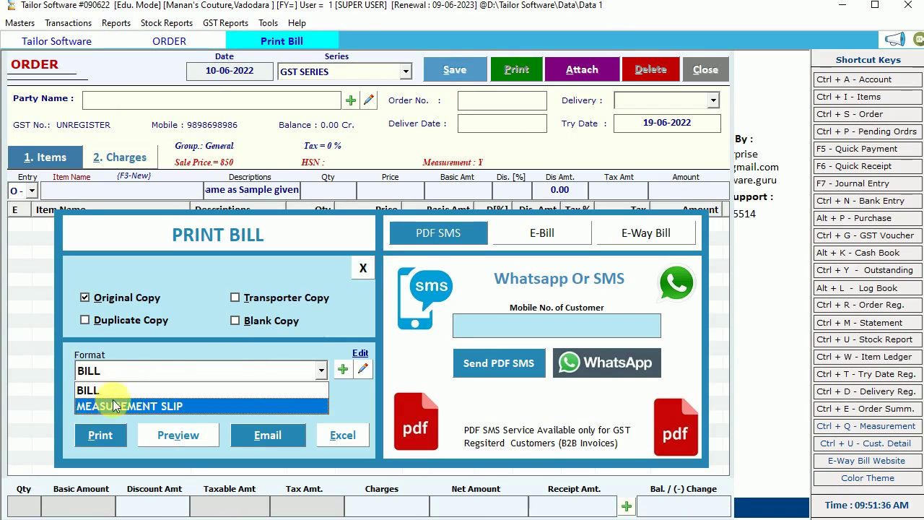
{"action": "left_click", "coordinate": [112, 390]}
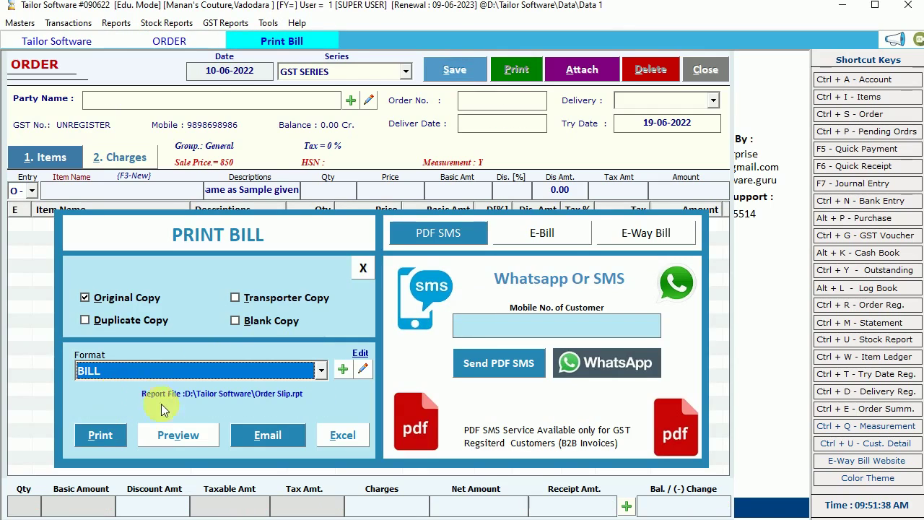
{"action": "left_click", "coordinate": [179, 433]}
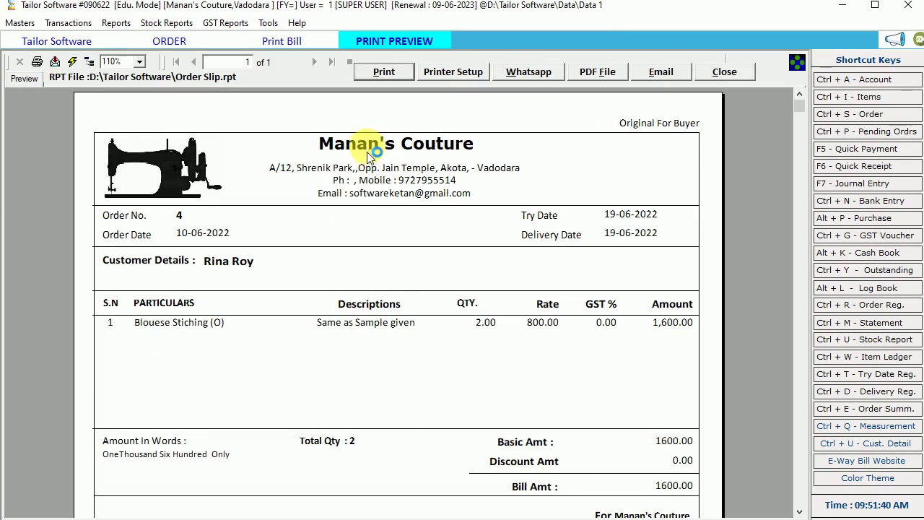
- Check the bill's shop header and Blouese Stiching line: qty 2.00, rate 800.00, amount 1,600.00
{"action": "left_click", "coordinate": [378, 173]}
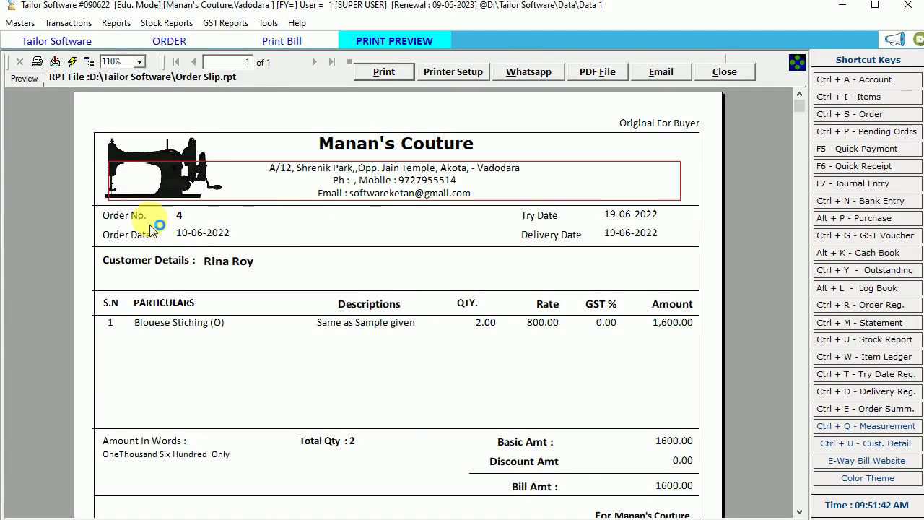
{"action": "left_click", "coordinate": [153, 162]}
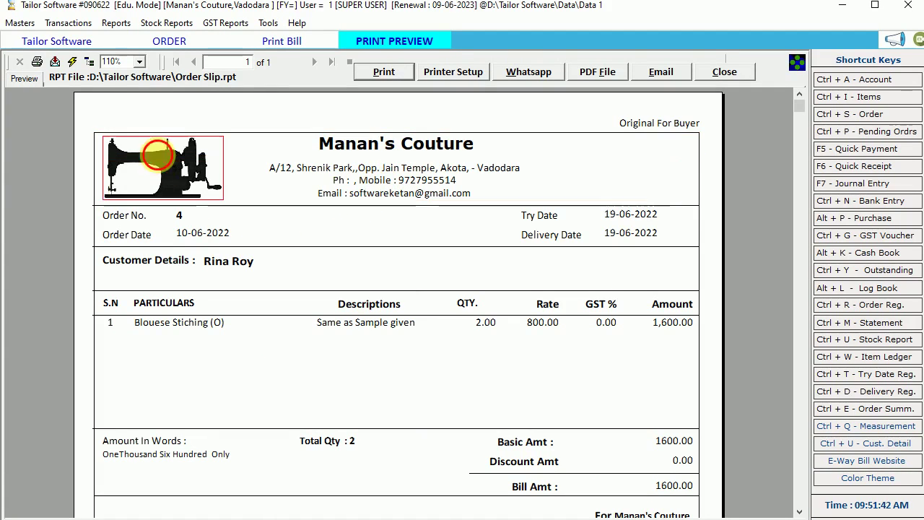
{"action": "left_click", "coordinate": [173, 323]}
{"action": "left_click", "coordinate": [352, 325]}
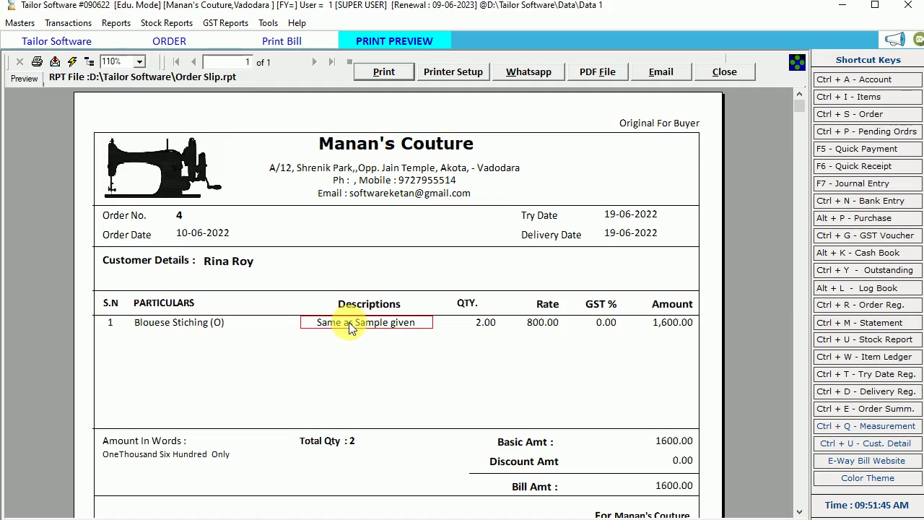
{"action": "left_click", "coordinate": [469, 324]}
{"action": "left_click", "coordinate": [552, 324]}
{"action": "left_click", "coordinate": [602, 324]}
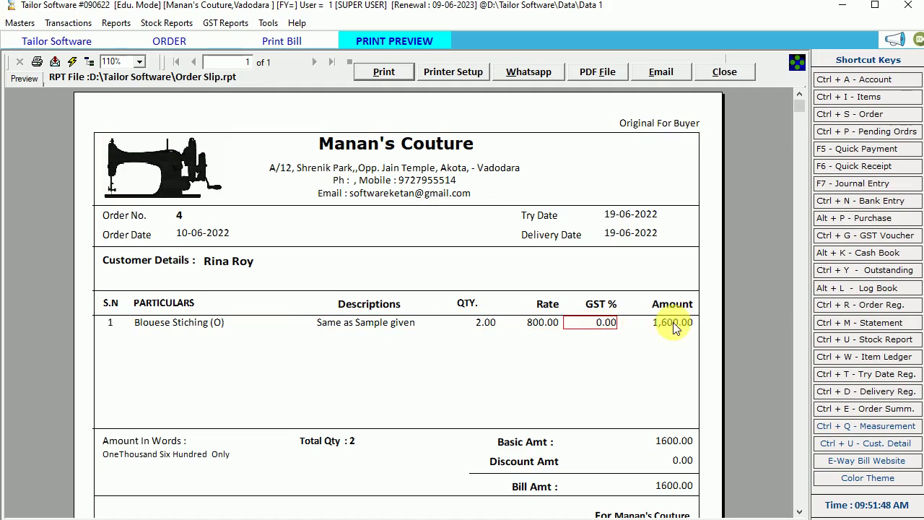
{"action": "left_click", "coordinate": [669, 324]}
{"action": "left_click", "coordinate": [606, 323]}
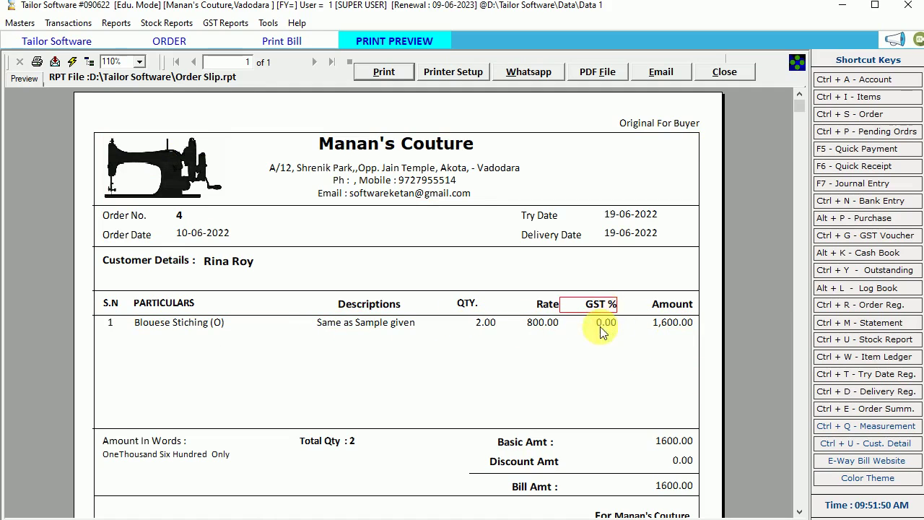
{"action": "scroll", "coordinate": [534, 263], "scroll_direction": "down", "scroll_amount": 3}
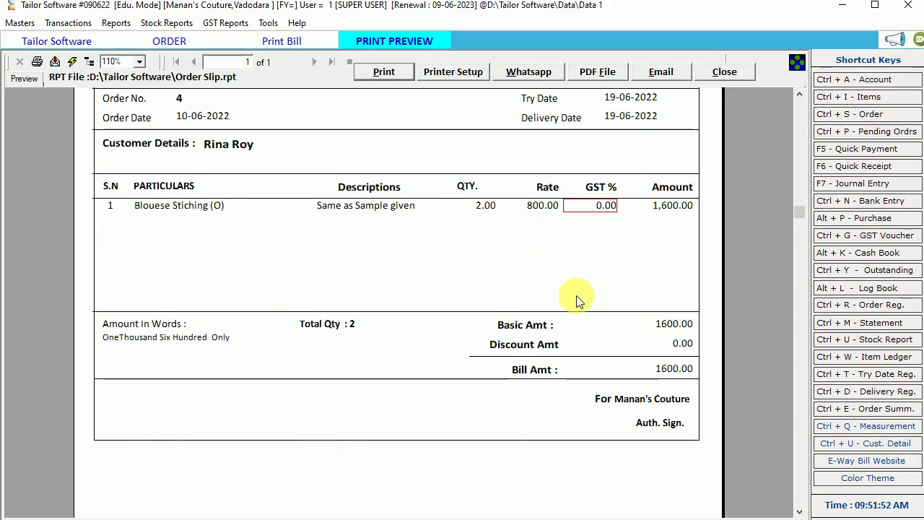
{"action": "scroll", "coordinate": [577, 296], "scroll_direction": "up", "scroll_amount": 3}
- Check the 1600.00 basic and bill amounts and the delivery, order and try dates, then close
{"action": "left_click", "coordinate": [674, 441]}
{"action": "left_click", "coordinate": [676, 486]}
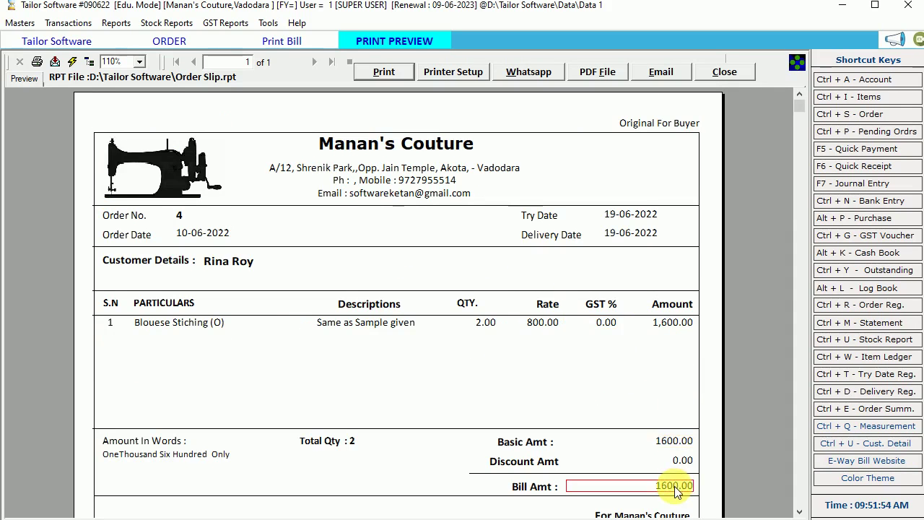
{"action": "scroll", "coordinate": [671, 485], "scroll_direction": "down", "scroll_amount": 3}
{"action": "scroll", "coordinate": [538, 335], "scroll_direction": "up", "scroll_amount": 3}
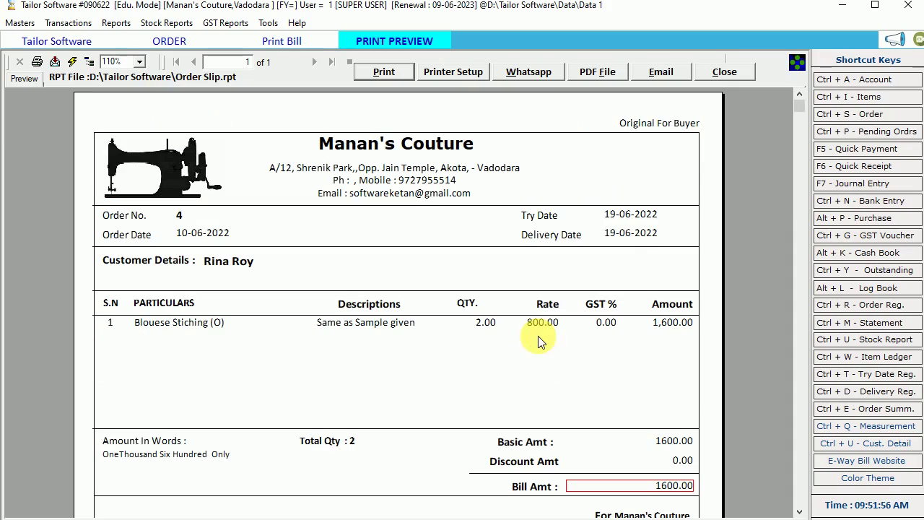
{"action": "left_click", "coordinate": [617, 236]}
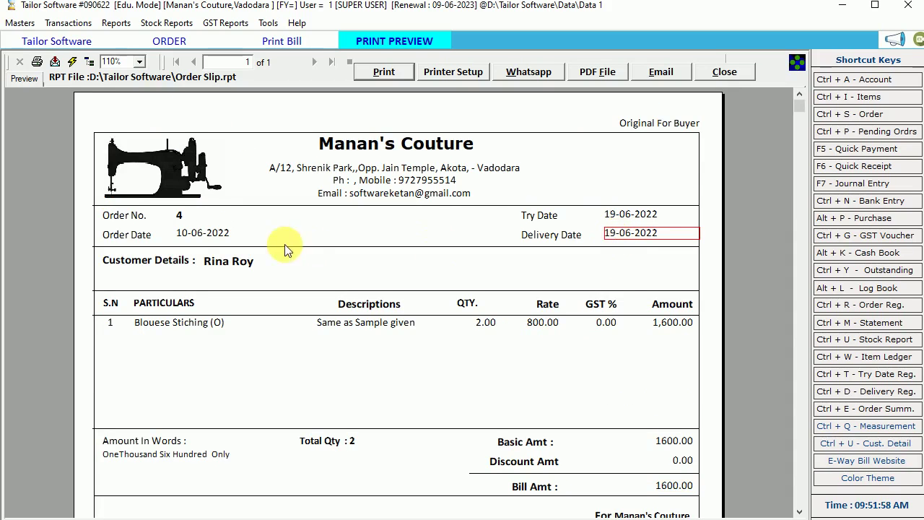
{"action": "left_click", "coordinate": [192, 238]}
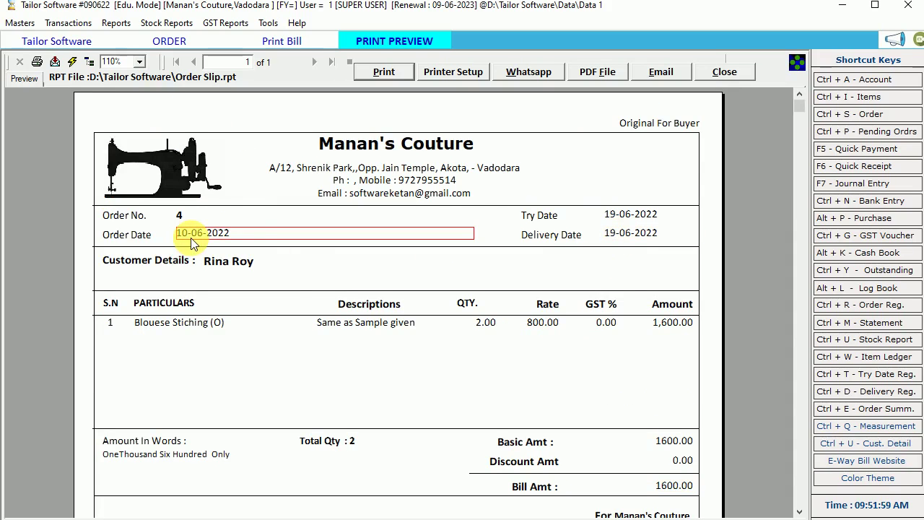
{"action": "left_click", "coordinate": [613, 213]}
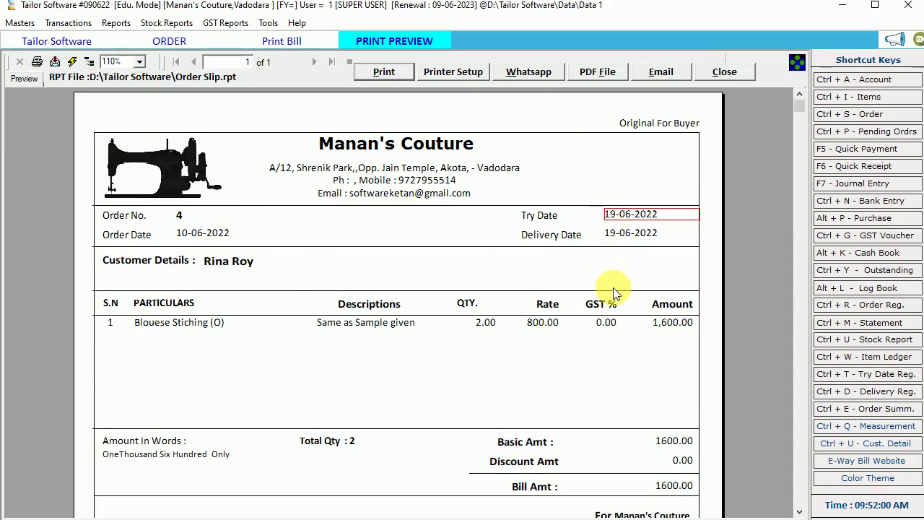
{"action": "left_click", "coordinate": [724, 71]}
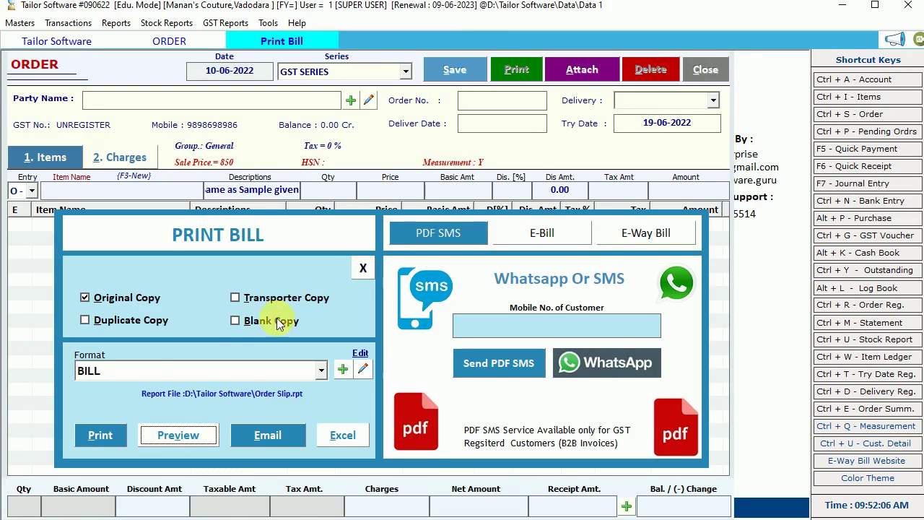
- Preview the bill using the MEASUREMENT SLIP format
{"action": "left_click", "coordinate": [130, 371]}
{"action": "left_click", "coordinate": [124, 406]}
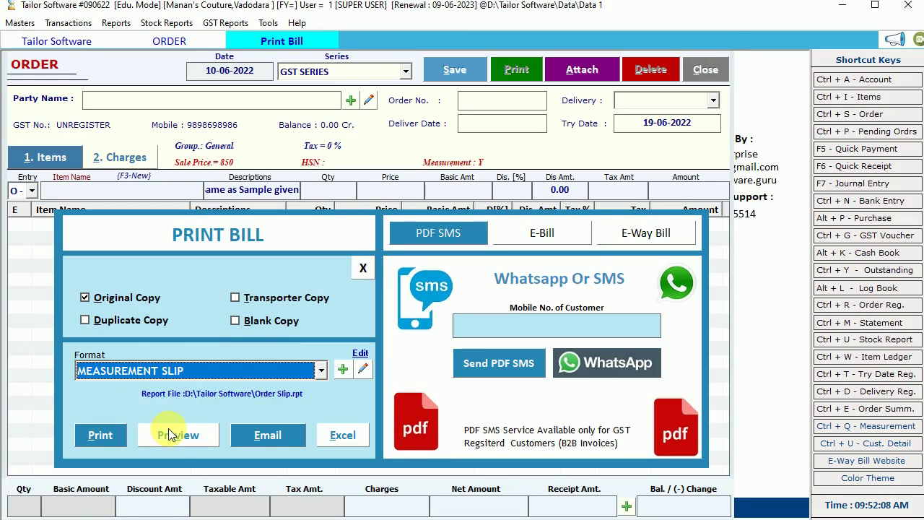
{"action": "left_click", "coordinate": [178, 434]}
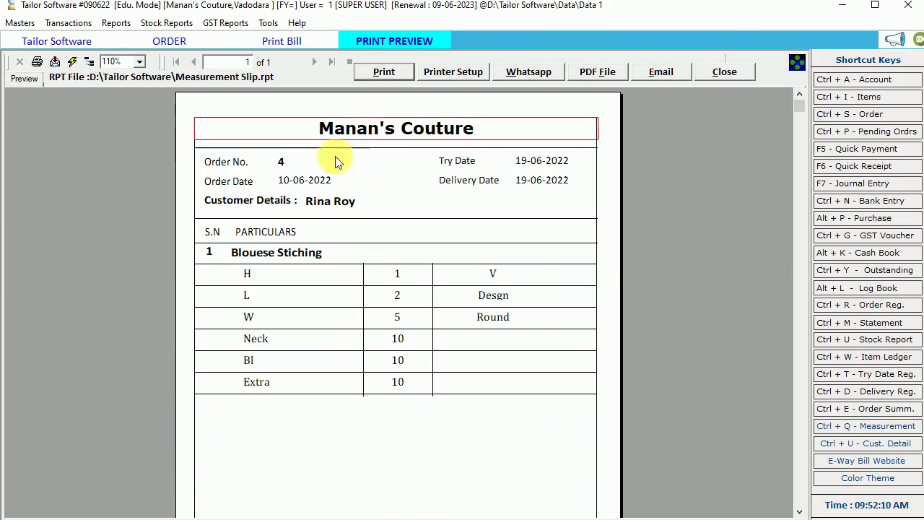
- Check the slip's customer, order date and H to Extra measurements, then close the preview and print options
{"action": "left_click", "coordinate": [310, 200]}
{"action": "left_click", "coordinate": [298, 181]}
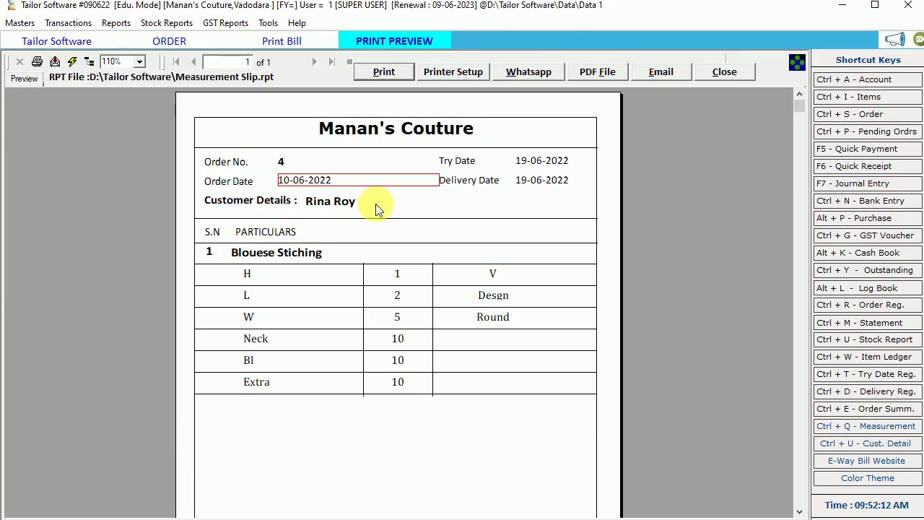
{"action": "left_click", "coordinate": [264, 272]}
{"action": "left_click", "coordinate": [250, 306]}
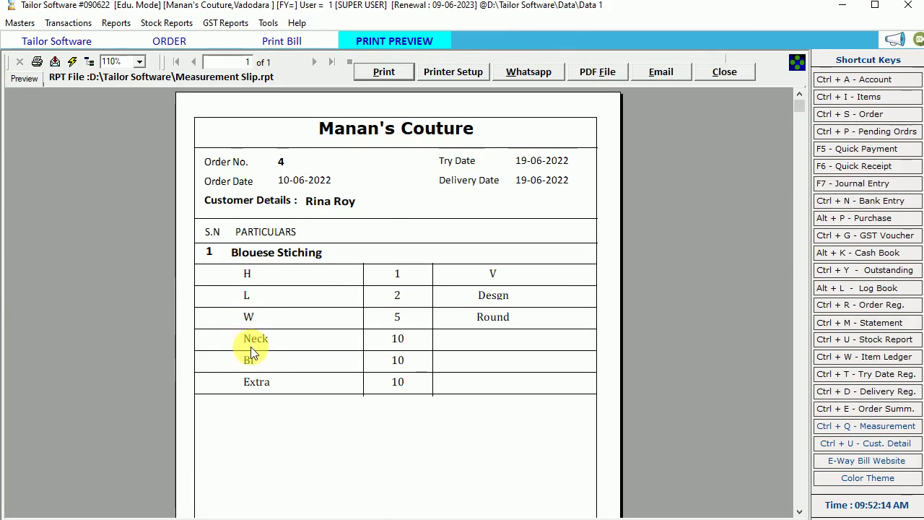
{"action": "left_click", "coordinate": [257, 381]}
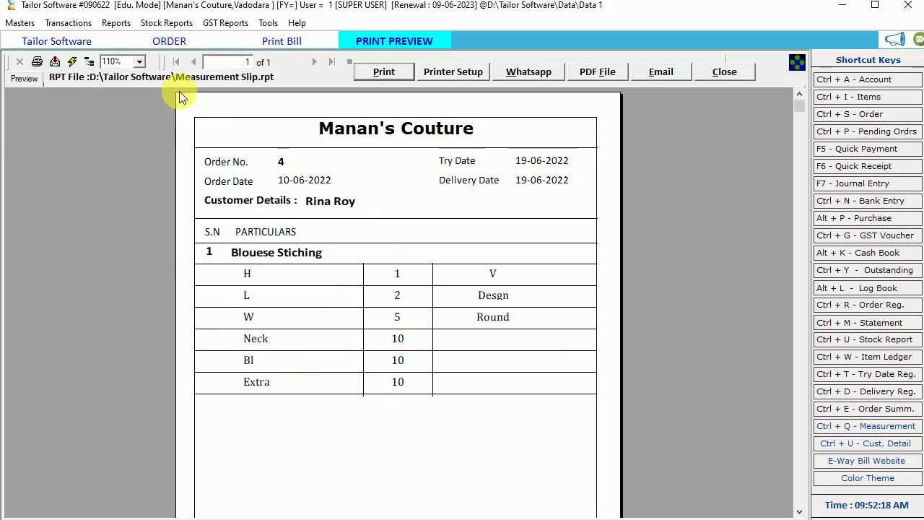
{"action": "left_click", "coordinate": [718, 70]}
{"action": "left_click", "coordinate": [364, 268]}
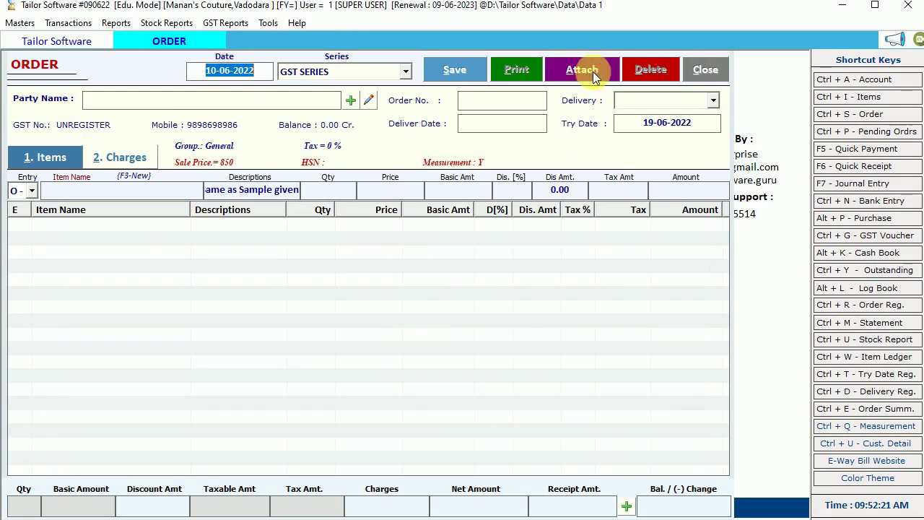
- Close the order form and find order 4 in the Order Book's list
{"action": "left_click", "coordinate": [702, 69]}
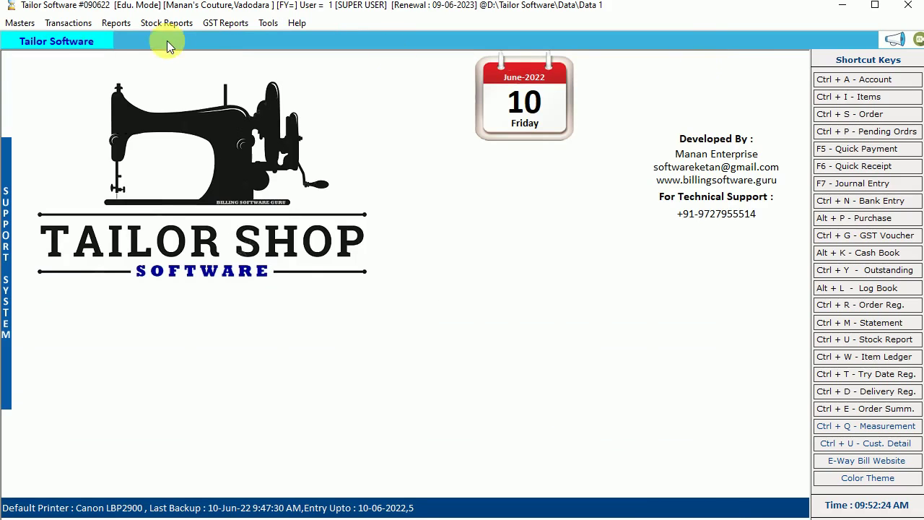
{"action": "left_click", "coordinate": [71, 23]}
{"action": "left_click", "coordinate": [99, 52]}
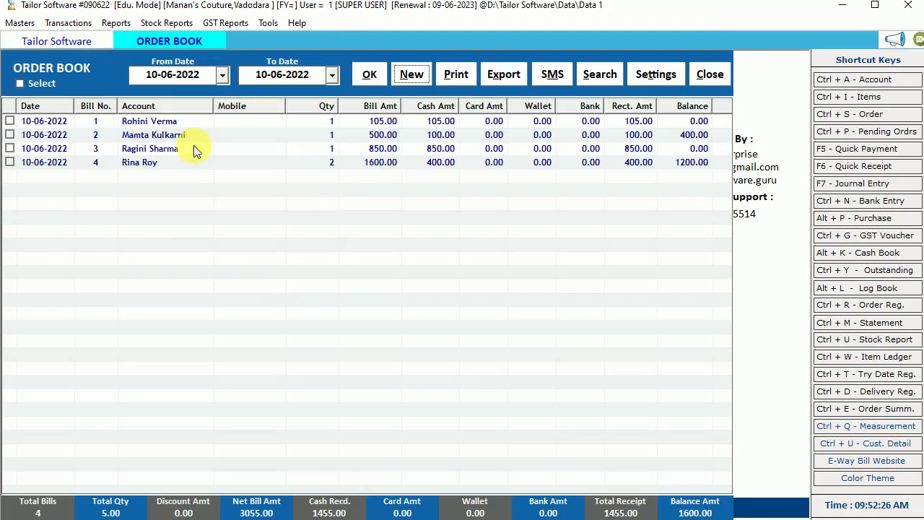
{"action": "left_click", "coordinate": [413, 124]}
{"action": "left_click", "coordinate": [436, 152]}
{"action": "left_click", "coordinate": [436, 163]}
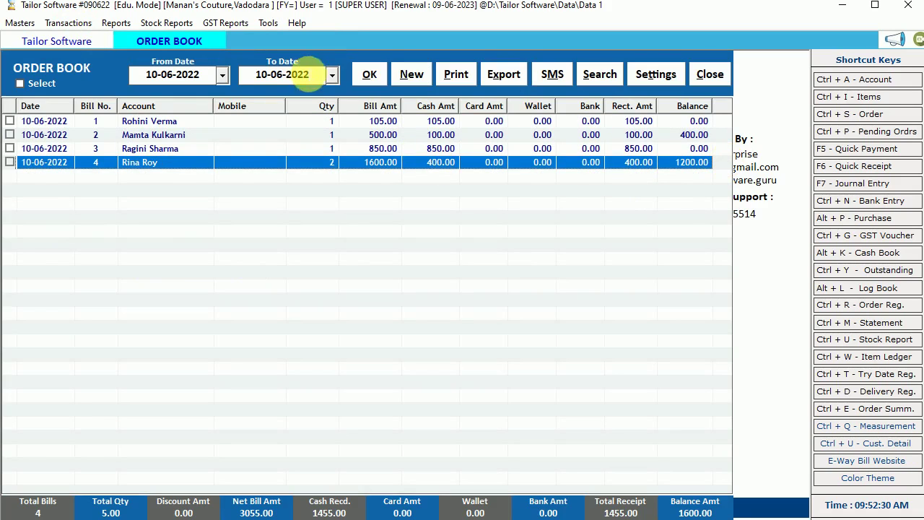
- Leave the list's start date unchanged and close the Order Book
{"action": "left_click", "coordinate": [221, 75]}
{"action": "left_click", "coordinate": [343, 133]}
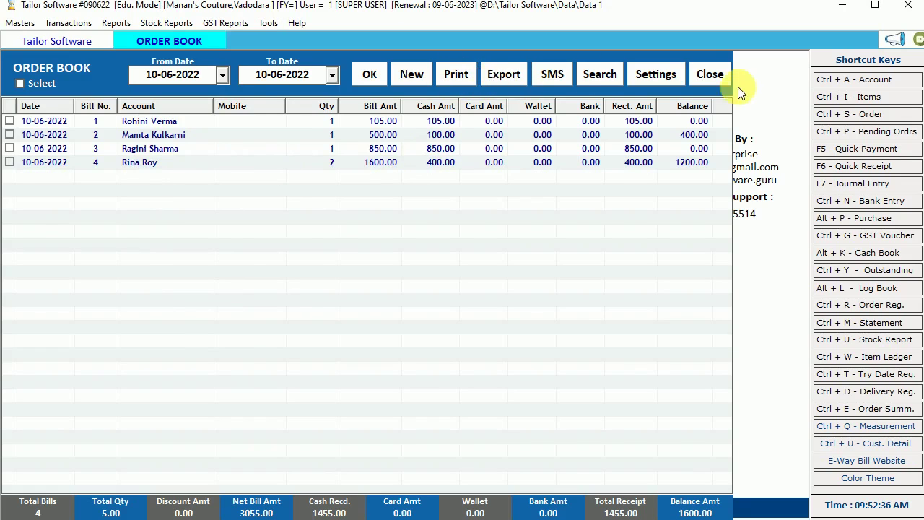
{"action": "left_click", "coordinate": [713, 77]}
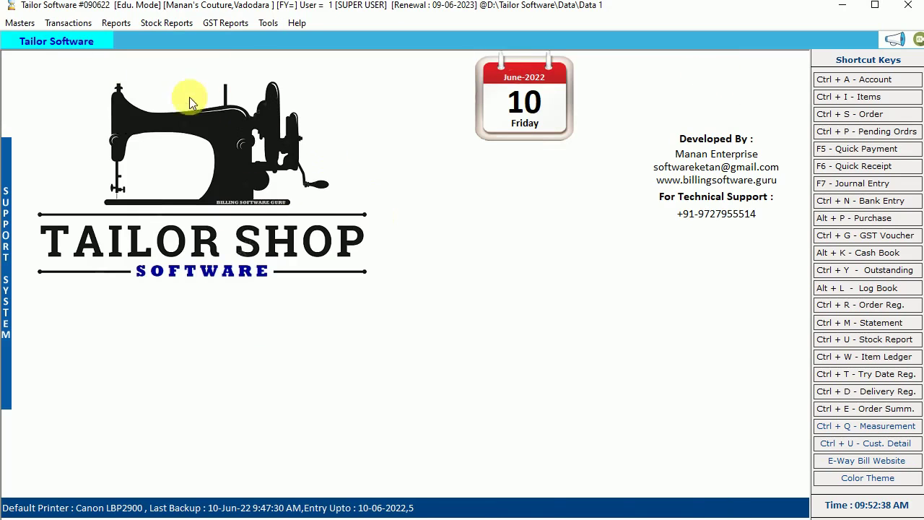
{"action": "left_click", "coordinate": [65, 24]}
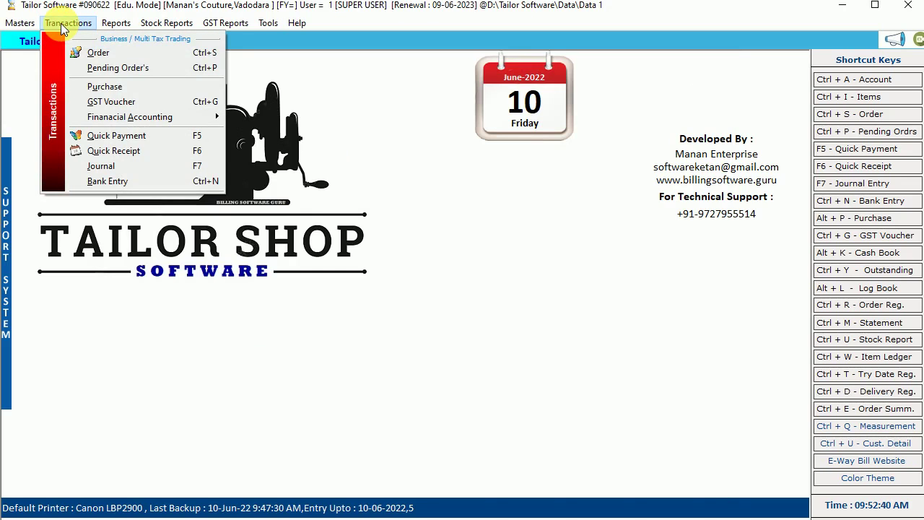
- Show Pending Orders and review orders 2, 3 and 4, confirming order 4's qty 2 at 1600.00
{"action": "left_click", "coordinate": [115, 72]}
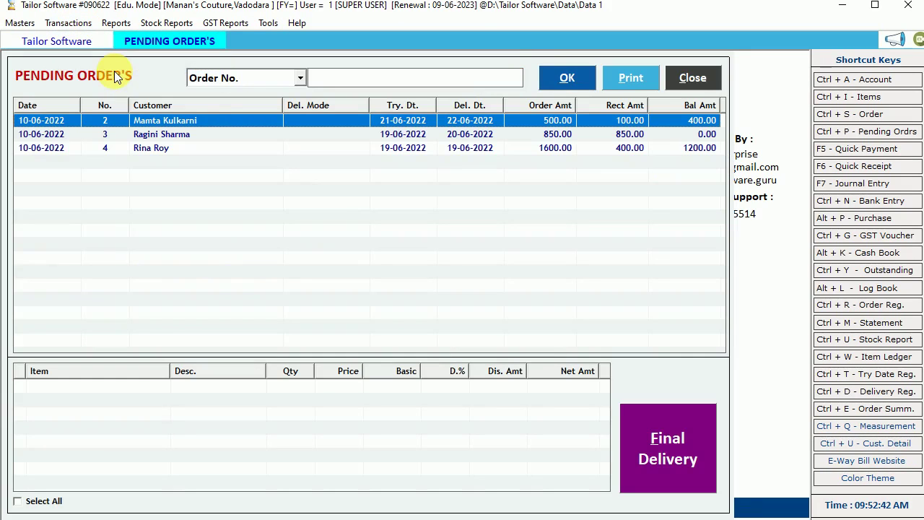
{"action": "left_click", "coordinate": [392, 120]}
{"action": "left_click", "coordinate": [389, 134]}
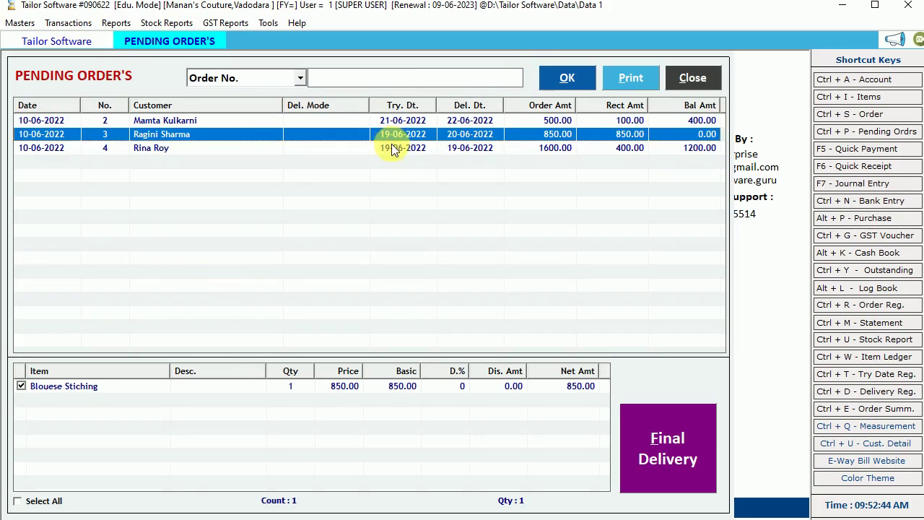
{"action": "left_click", "coordinate": [394, 147]}
{"action": "left_click", "coordinate": [404, 121]}
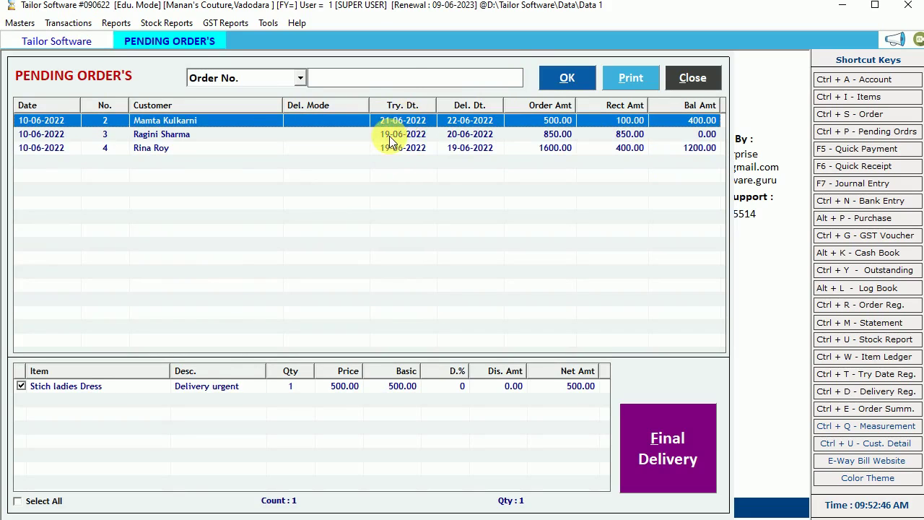
{"action": "left_click", "coordinate": [388, 135]}
{"action": "left_click", "coordinate": [387, 148]}
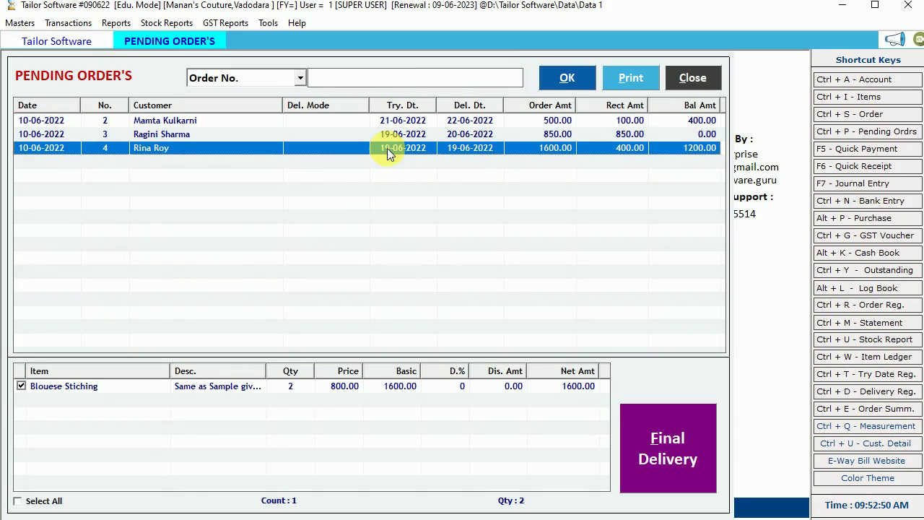
- Recheck order 3's Blouese Stiching item and order 2's Stich ladies Dress item
{"action": "left_click", "coordinate": [188, 134]}
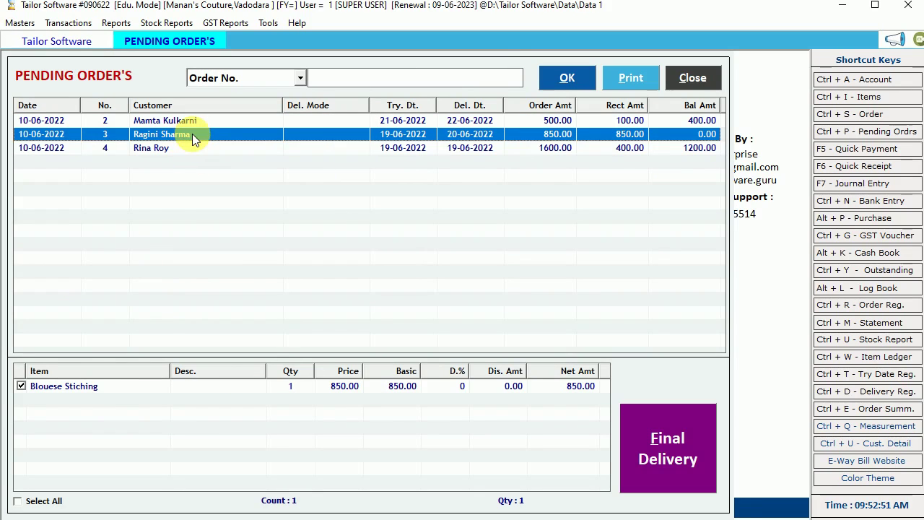
{"action": "left_click", "coordinate": [70, 394]}
{"action": "left_click", "coordinate": [151, 135]}
{"action": "left_click", "coordinate": [113, 389]}
{"action": "left_click", "coordinate": [178, 121]}
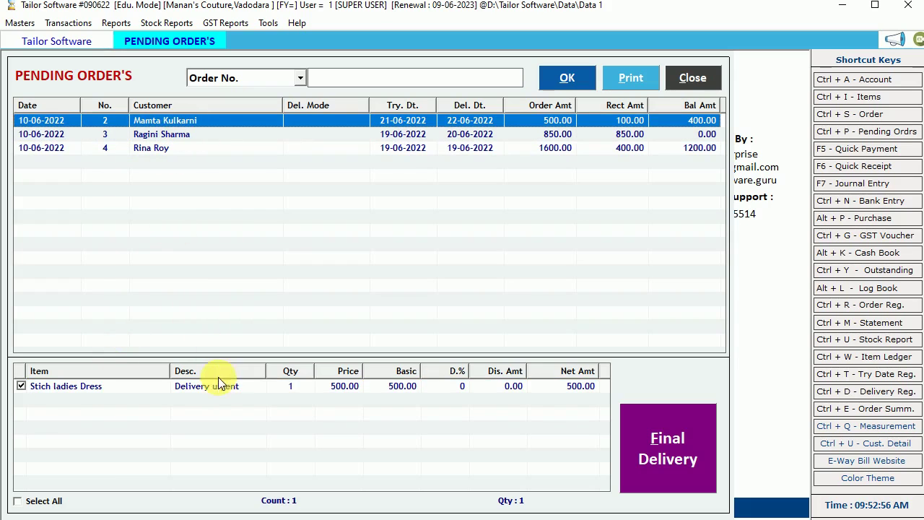